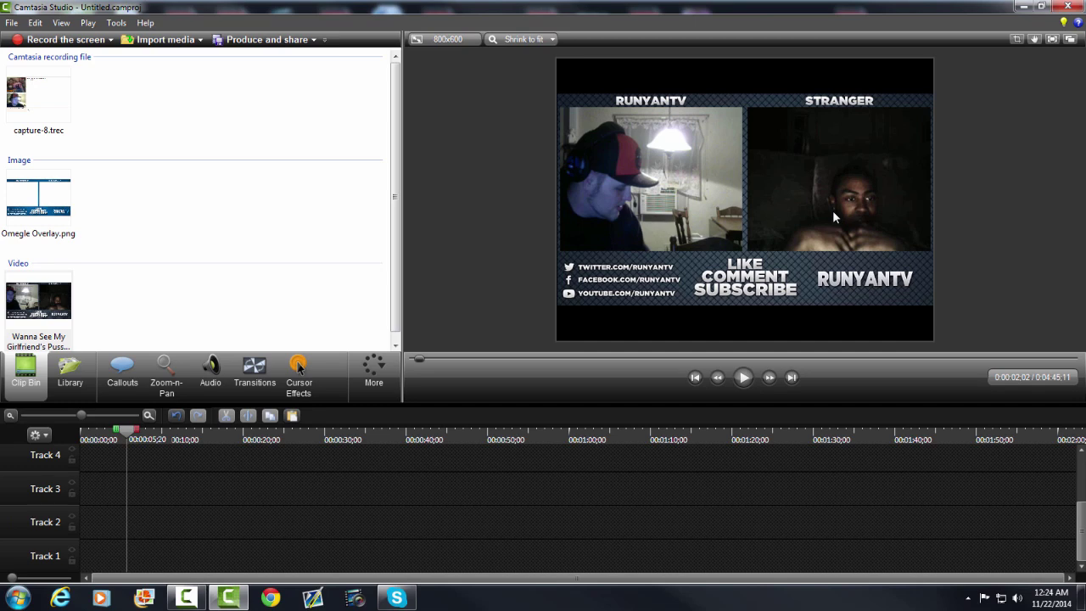
Import capture-8.trec from the Desktop and place it on the timeline, video on Track 3 and audio on Track 2.
{"action": "left_click", "coordinate": [182, 42]}
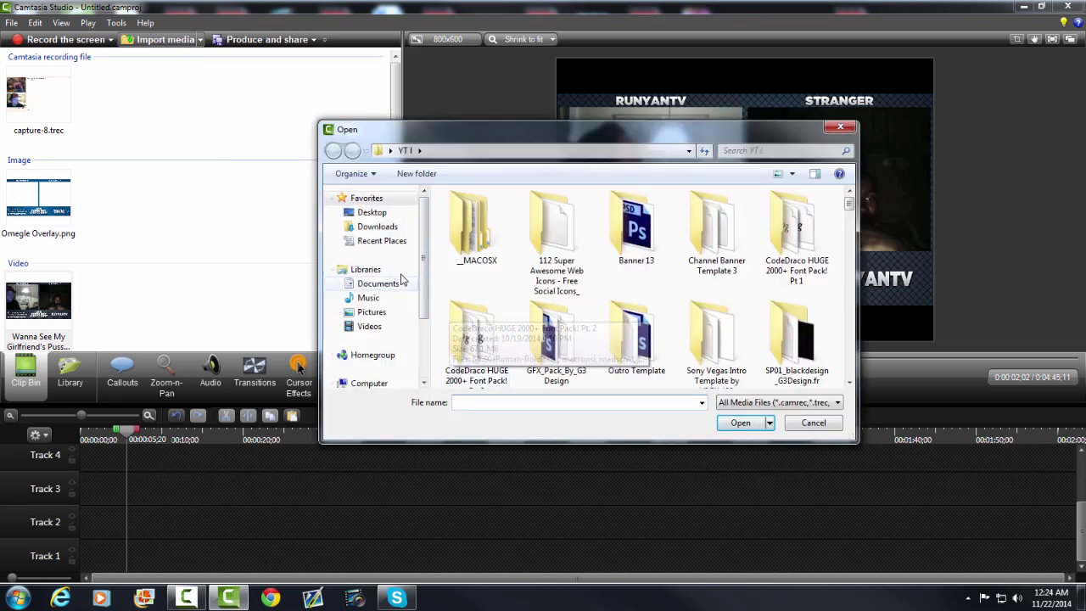
{"action": "left_click", "coordinate": [376, 219]}
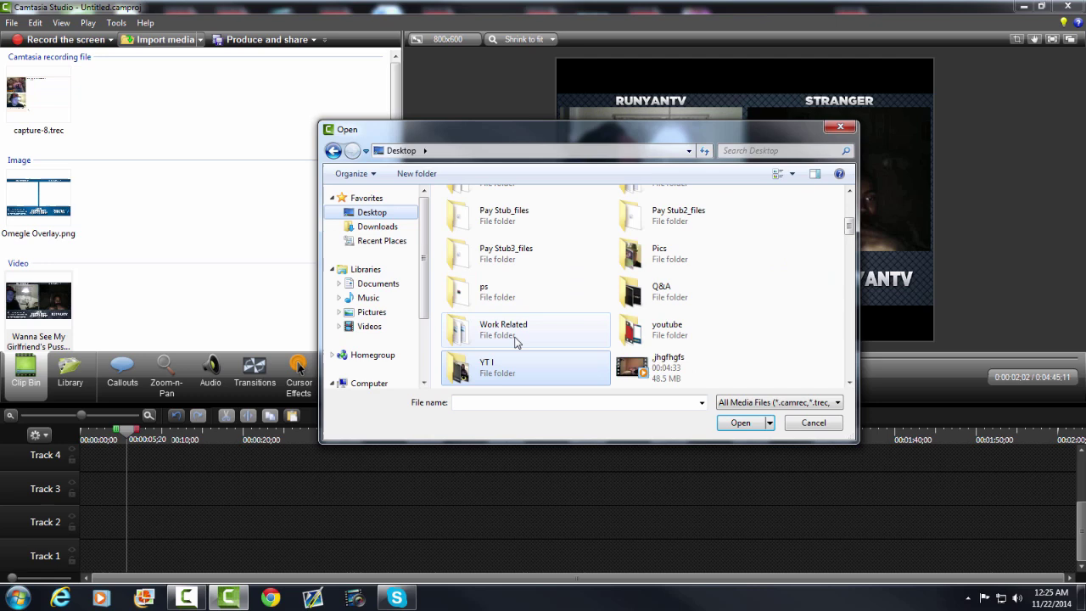
{"action": "scroll", "coordinate": [505, 363], "scroll_direction": "down", "scroll_amount": 5}
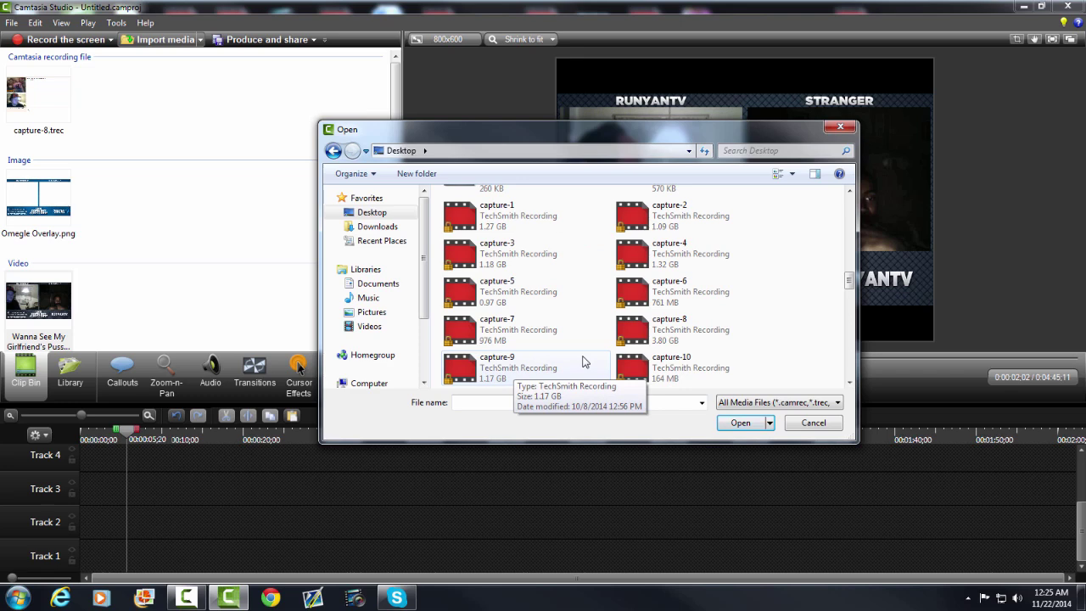
{"action": "left_click", "coordinate": [715, 339]}
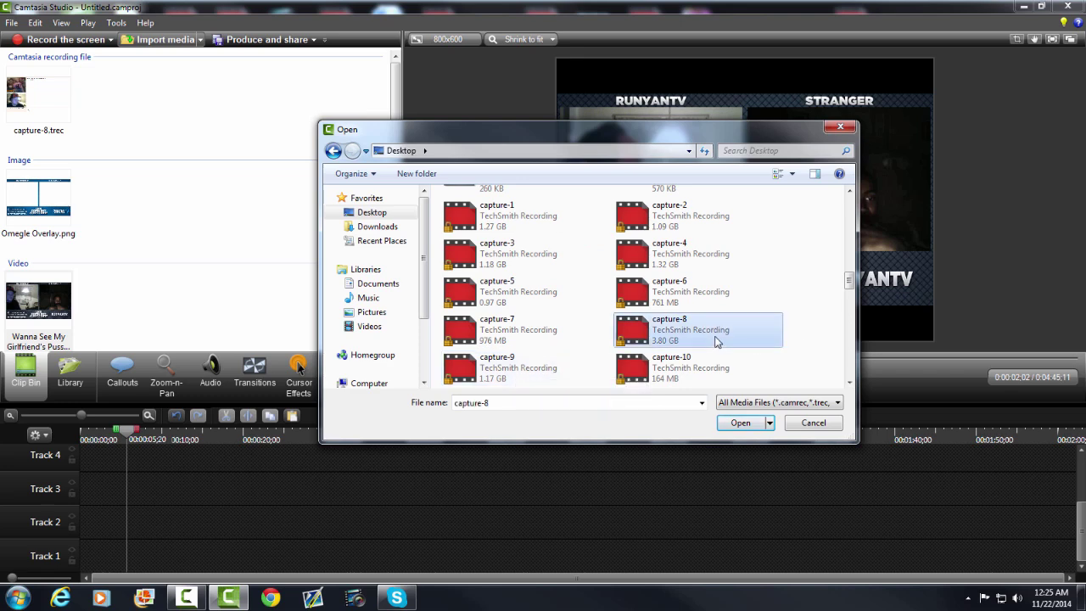
{"action": "left_click", "coordinate": [745, 424]}
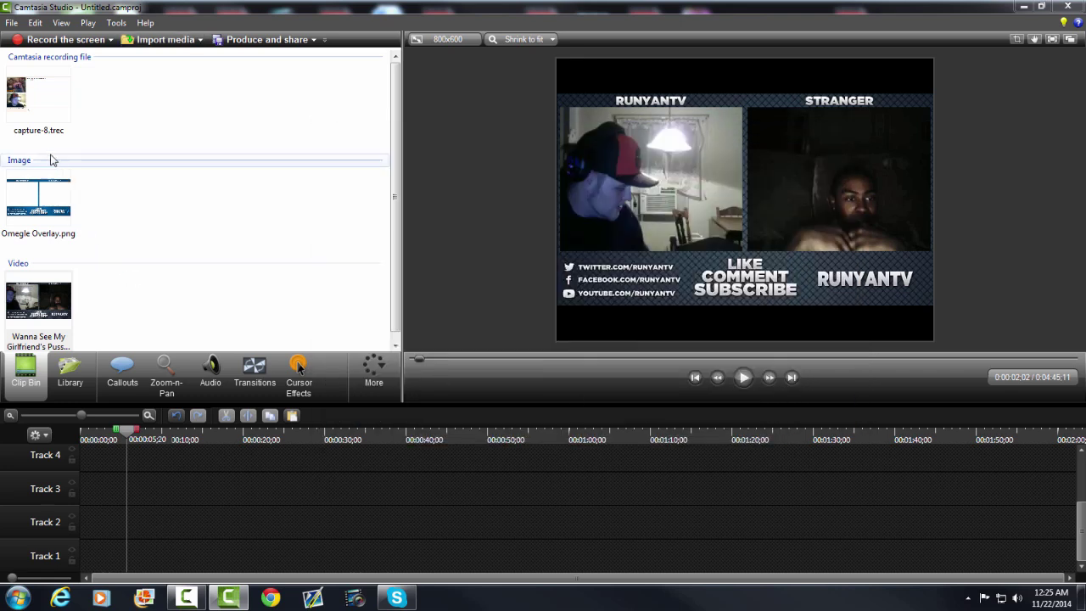
{"action": "left_click_drag", "start_coordinate": [29, 105], "coordinate": [148, 532]}
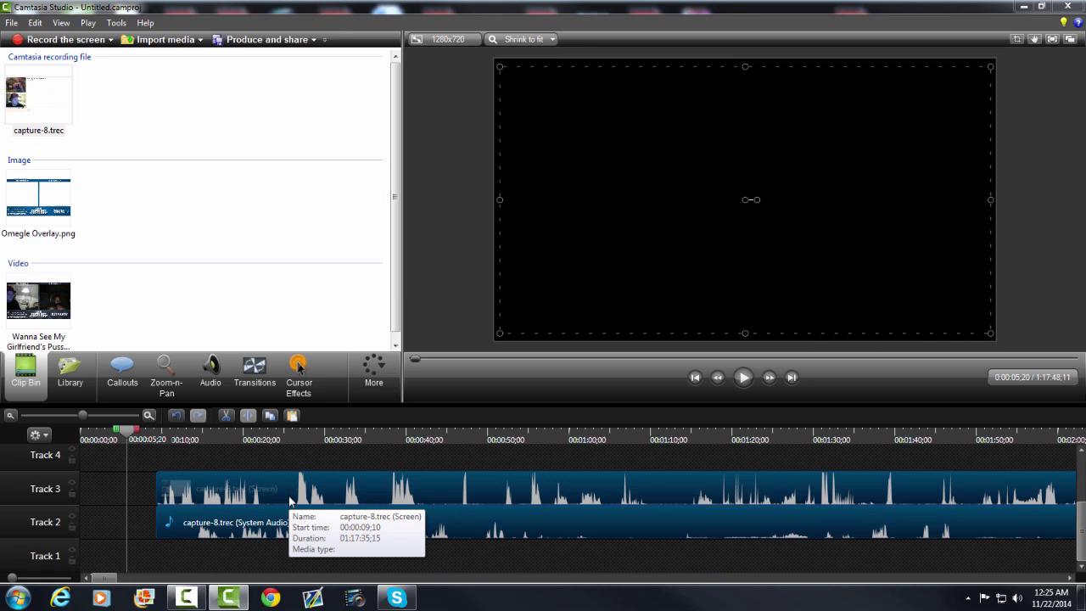
Copy the capture-8.trec screen clip on Track 3.
{"action": "left_click", "coordinate": [141, 495]}
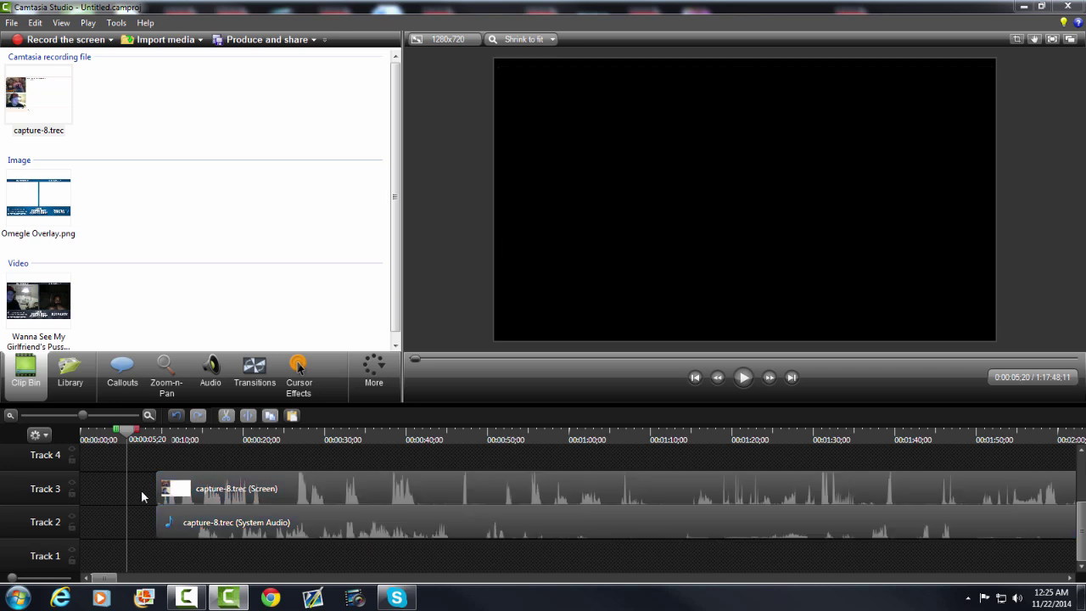
{"action": "left_click", "coordinate": [237, 489]}
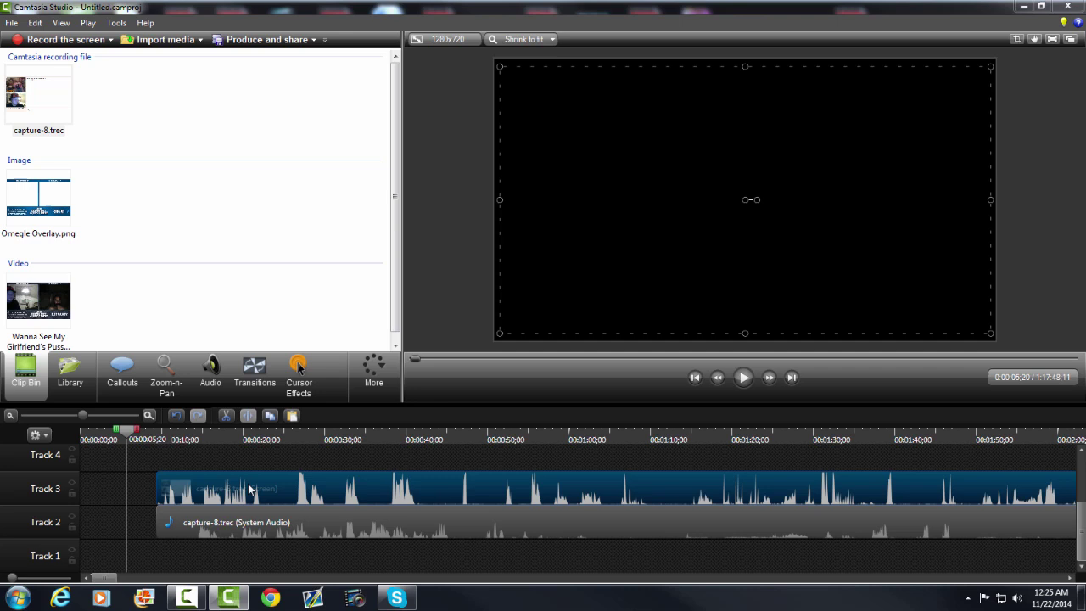
{"action": "right_click", "coordinate": [248, 492]}
{"action": "left_click", "coordinate": [294, 191]}
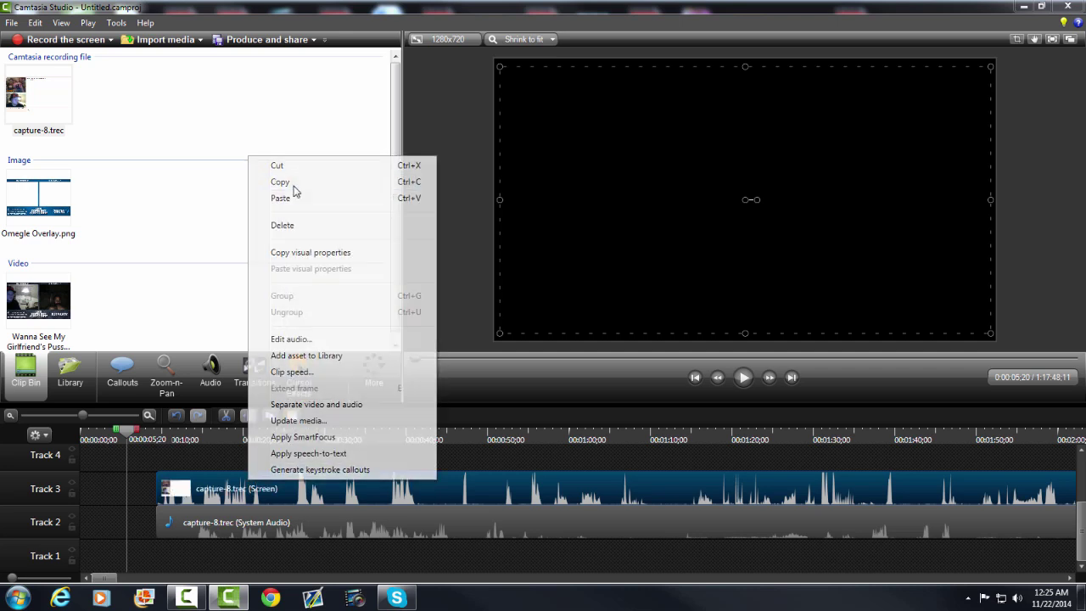
{"action": "left_click", "coordinate": [190, 462]}
Paste the copy onto Track 4 and line it up with the original's start.
{"action": "right_click", "coordinate": [187, 486]}
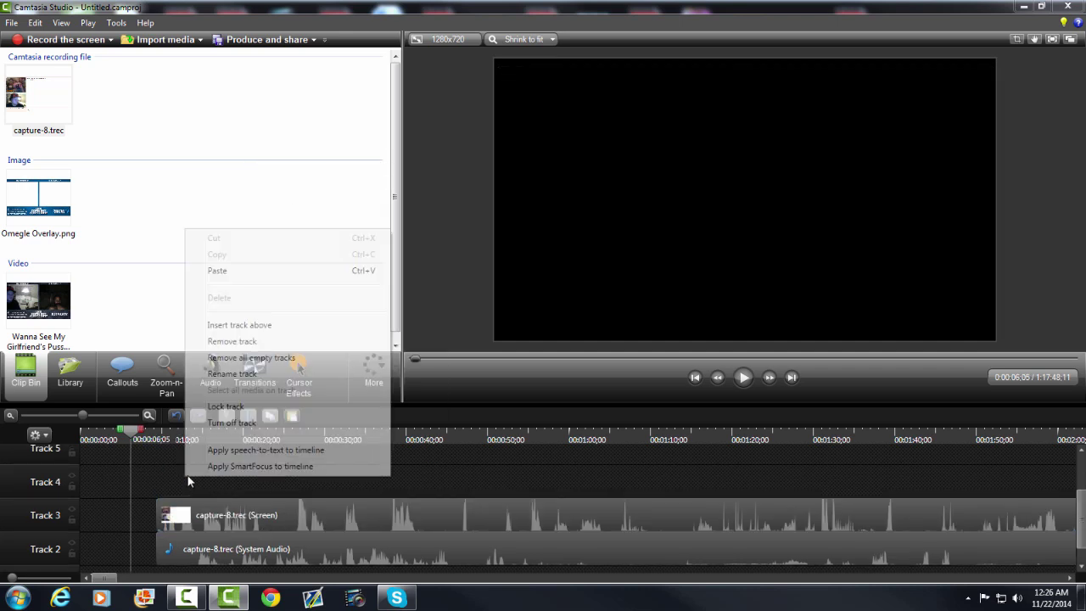
{"action": "left_click", "coordinate": [217, 271]}
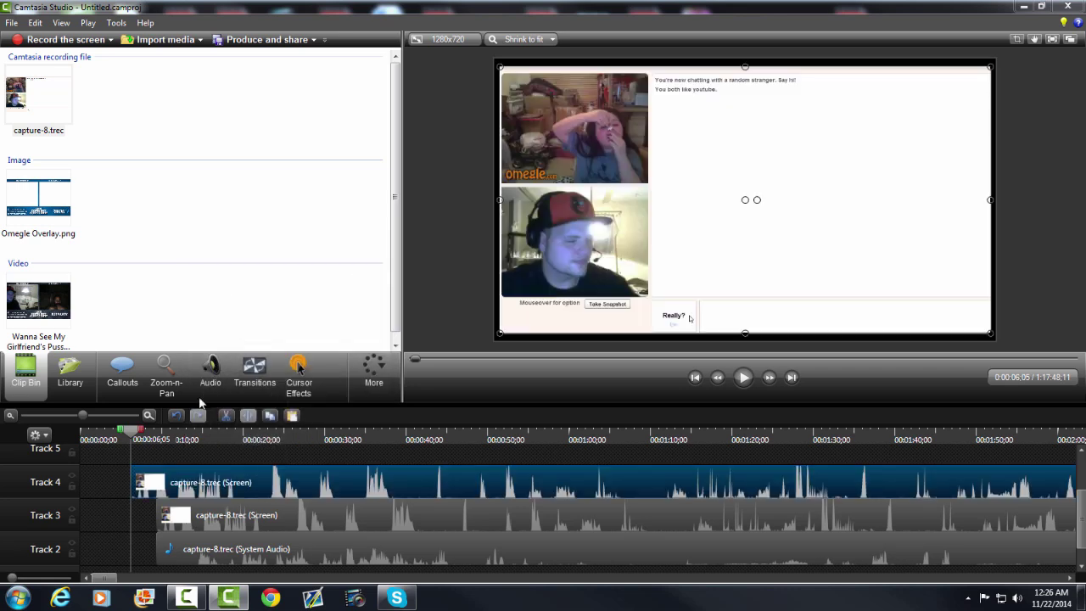
{"action": "left_click_drag", "start_coordinate": [152, 490], "coordinate": [176, 485]}
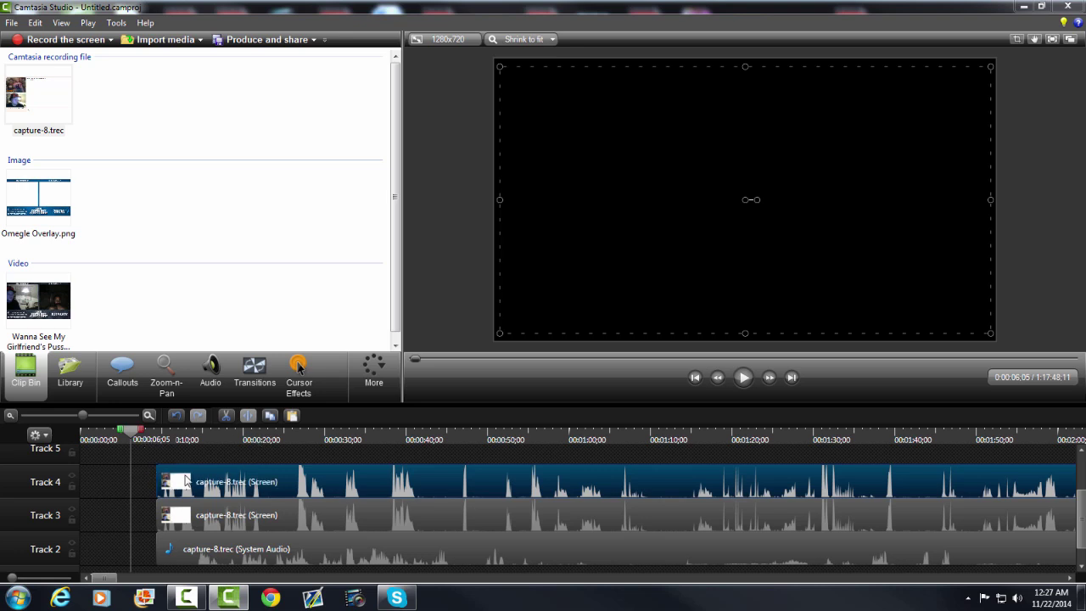
{"action": "mouse_move", "coordinate": [188, 482]}
{"action": "left_mouse_down"}
{"action": "mouse_move", "coordinate": [179, 481]}
{"action": "mouse_move", "coordinate": [189, 482]}
{"action": "left_mouse_up"}
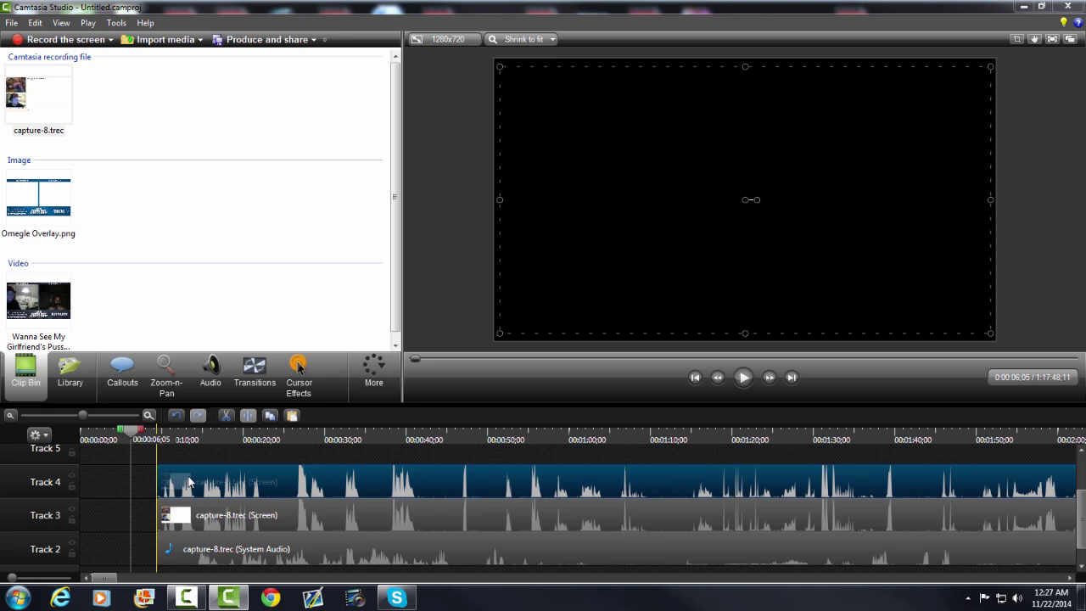
Settle the Track 4 copy at the original's start and silence its audio.
{"action": "left_click_drag", "start_coordinate": [188, 482], "coordinate": [194, 481]}
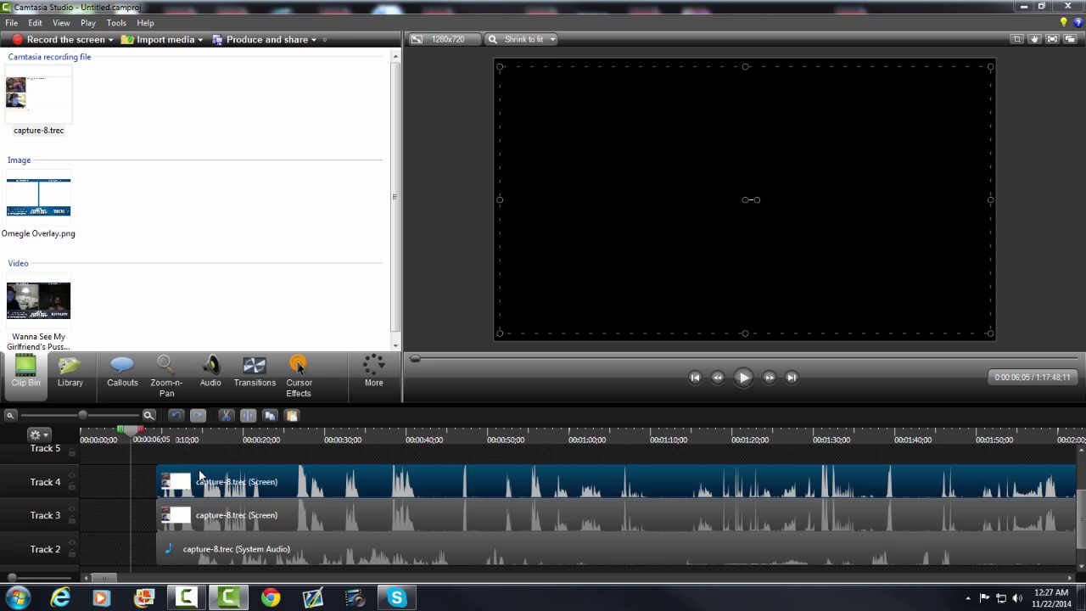
{"action": "left_click", "coordinate": [211, 386]}
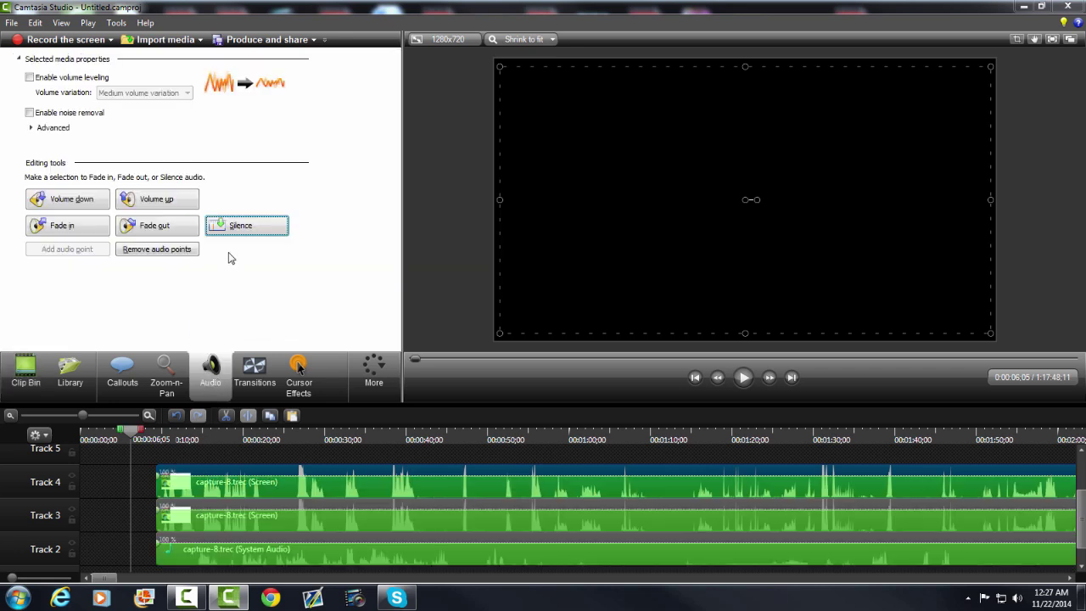
{"action": "left_click", "coordinate": [246, 226]}
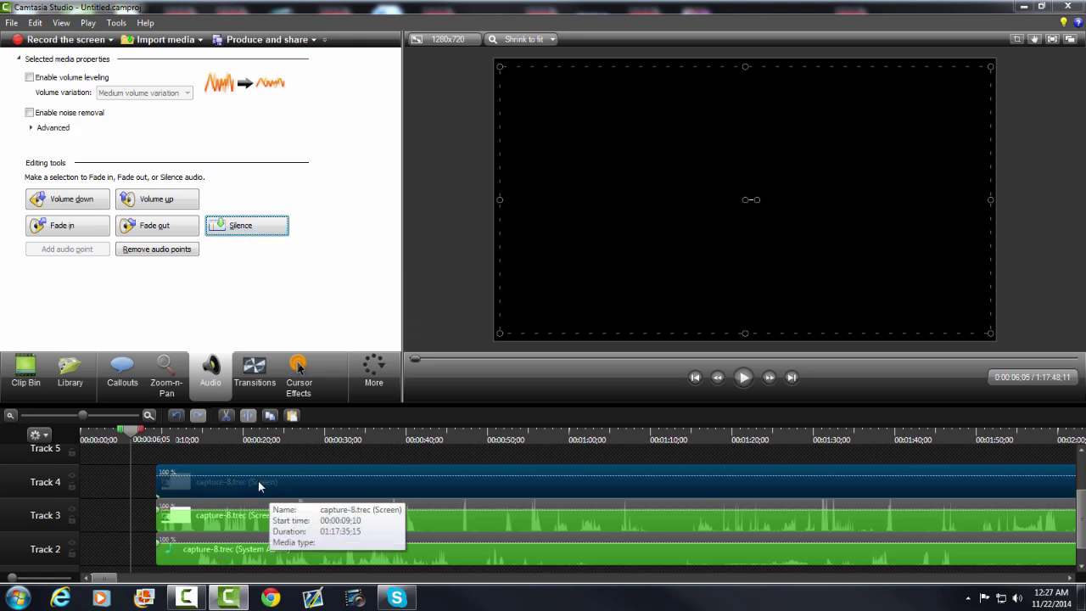
Paste a third screen-clip copy onto Track 5 and silence it.
{"action": "scroll", "coordinate": [221, 485], "scroll_direction": "up", "scroll_amount": 1}
{"action": "left_click", "coordinate": [189, 490]}
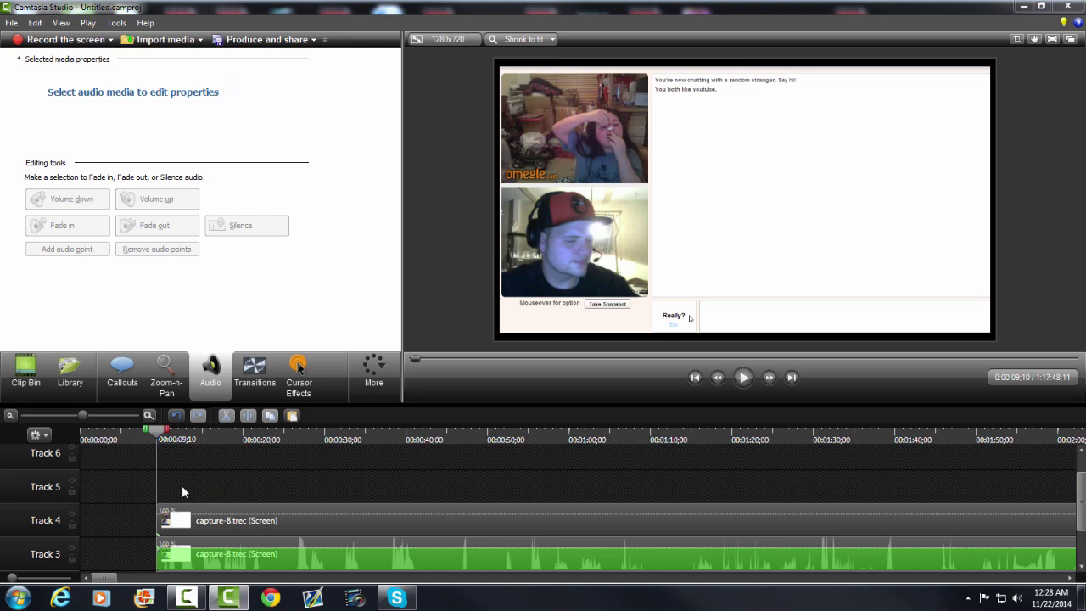
{"action": "right_click", "coordinate": [183, 486]}
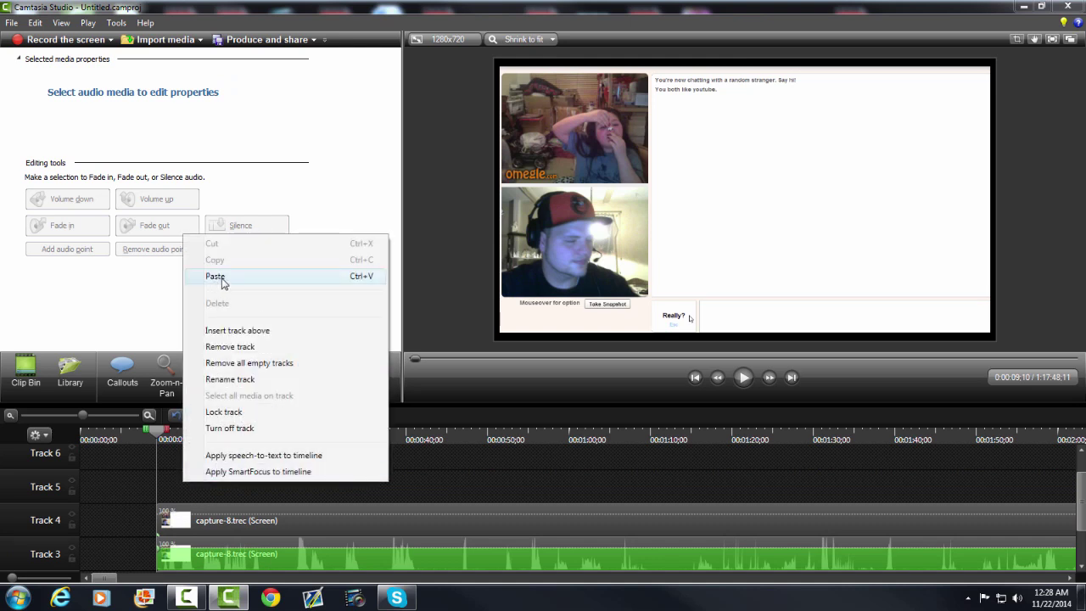
{"action": "left_click", "coordinate": [219, 278]}
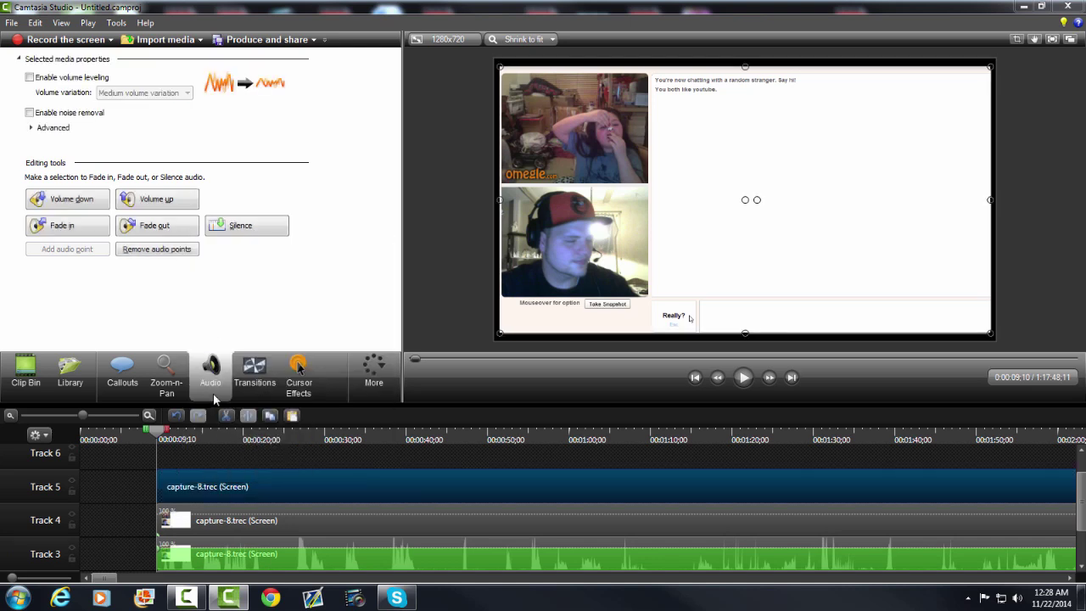
{"action": "left_click", "coordinate": [252, 232]}
Place Omegle Overlay.png from the Clip Bin on the lowest track, beneath the three screen copies.
{"action": "left_click", "coordinate": [235, 477]}
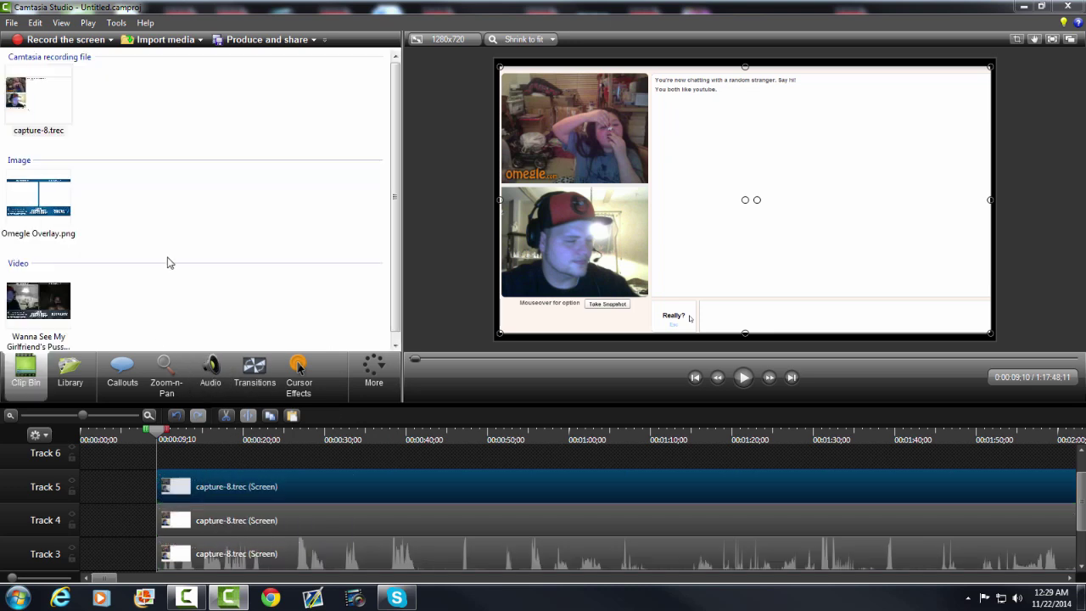
{"action": "left_click", "coordinate": [161, 41]}
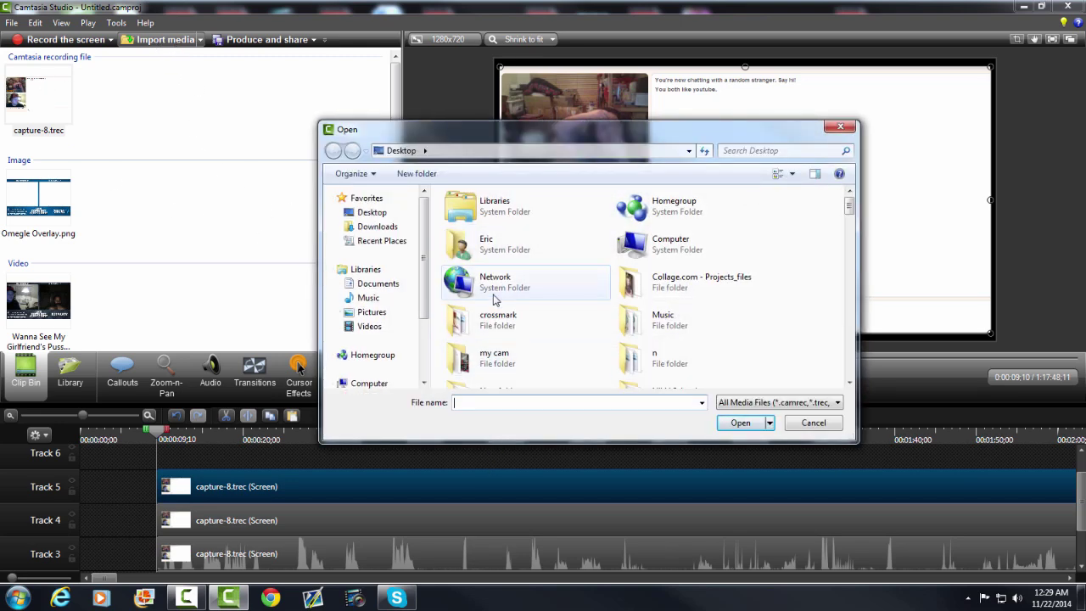
{"action": "left_click", "coordinate": [839, 126]}
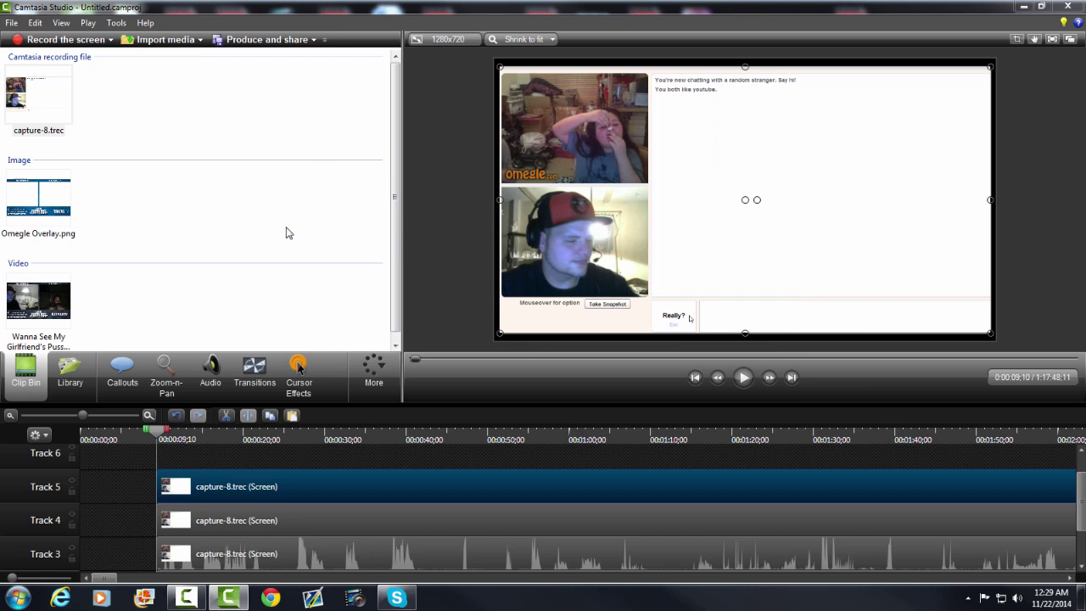
{"action": "left_click", "coordinate": [25, 198]}
{"action": "left_click", "coordinate": [149, 512]}
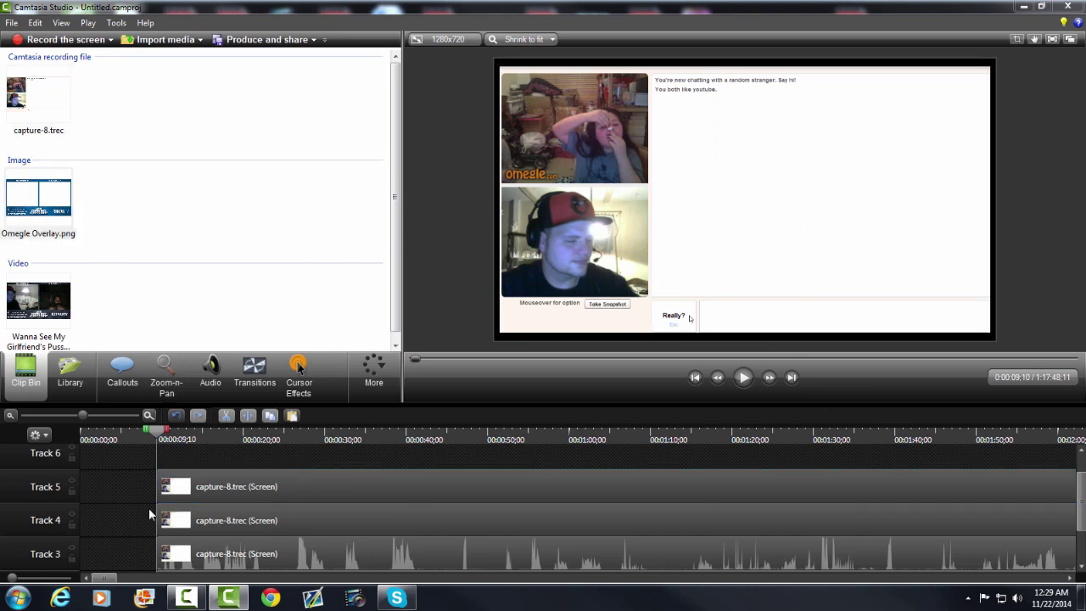
{"action": "scroll", "coordinate": [148, 507], "scroll_direction": "down", "scroll_amount": 2}
{"action": "left_click_drag", "start_coordinate": [51, 200], "coordinate": [173, 550]}
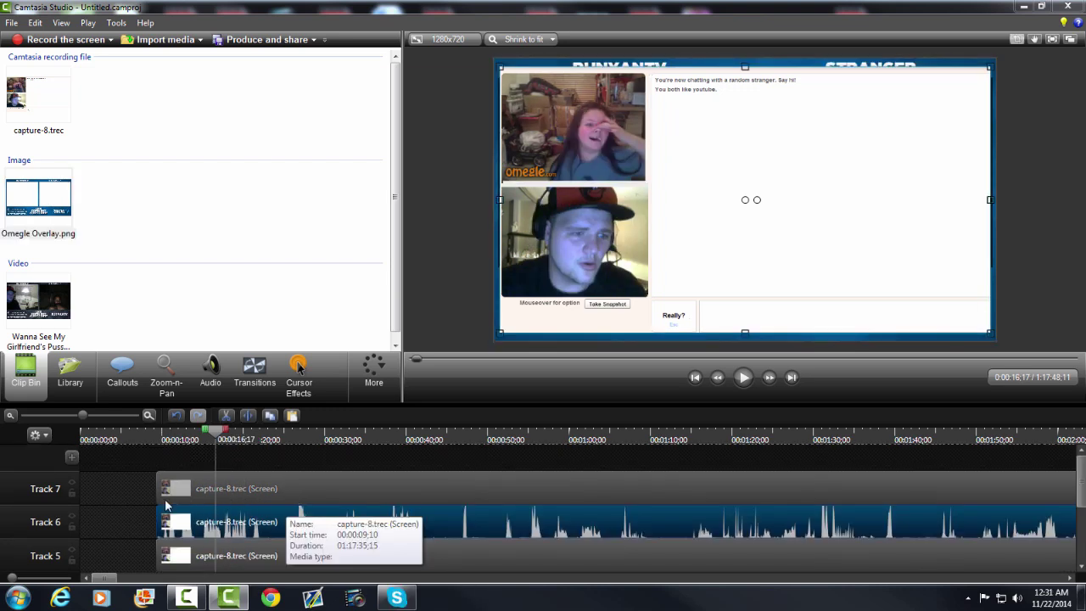
{"action": "left_click", "coordinate": [140, 524]}
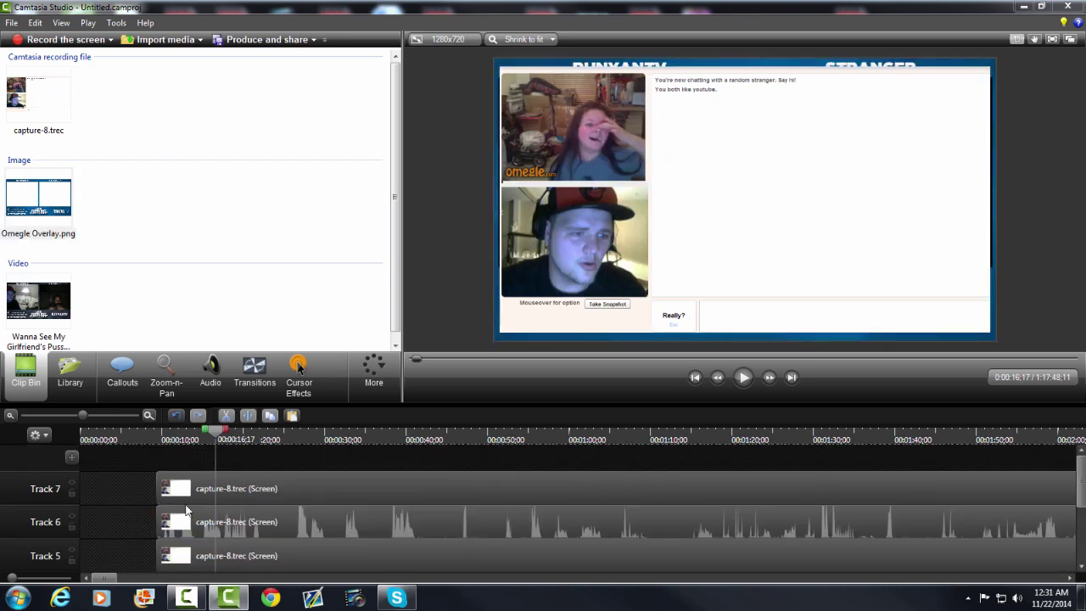
Crop the top screen copy down to the stranger's webcam and move it to the frame's right side.
{"action": "left_click", "coordinate": [287, 486]}
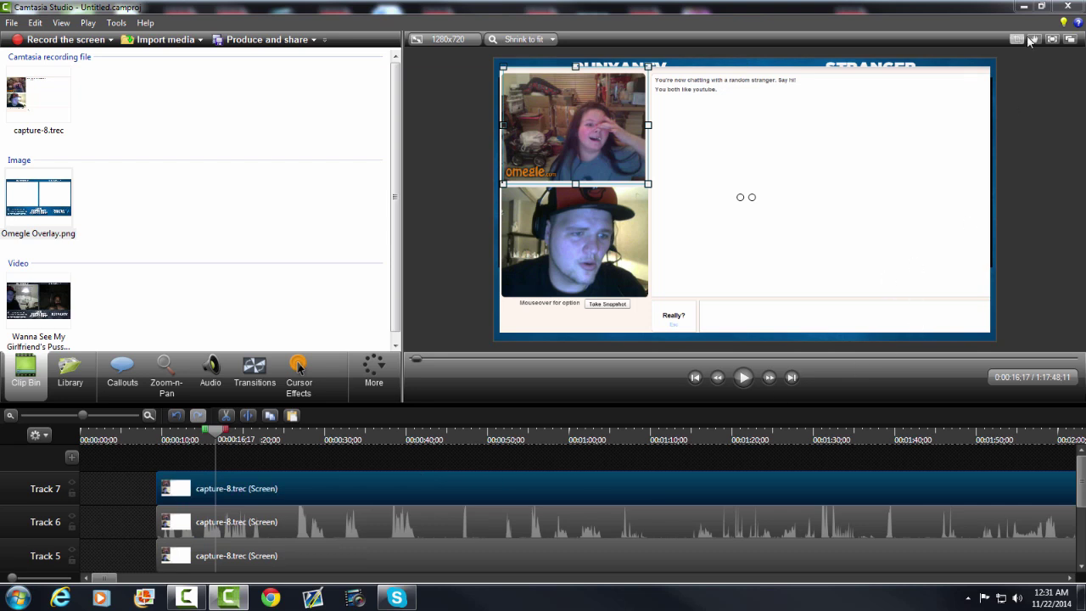
{"action": "left_click", "coordinate": [1005, 53]}
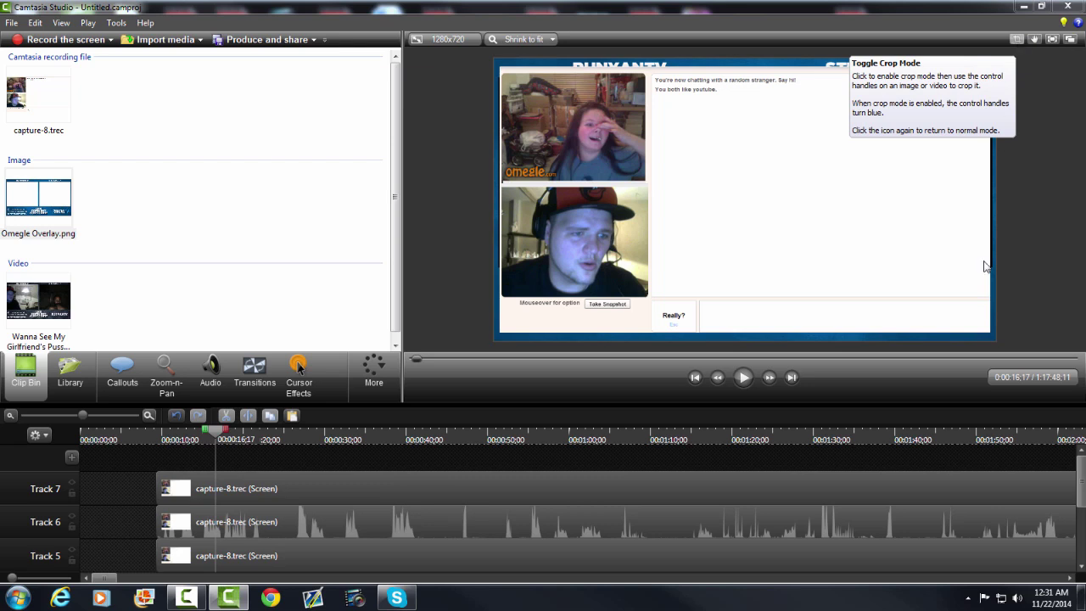
{"action": "left_click", "coordinate": [950, 319]}
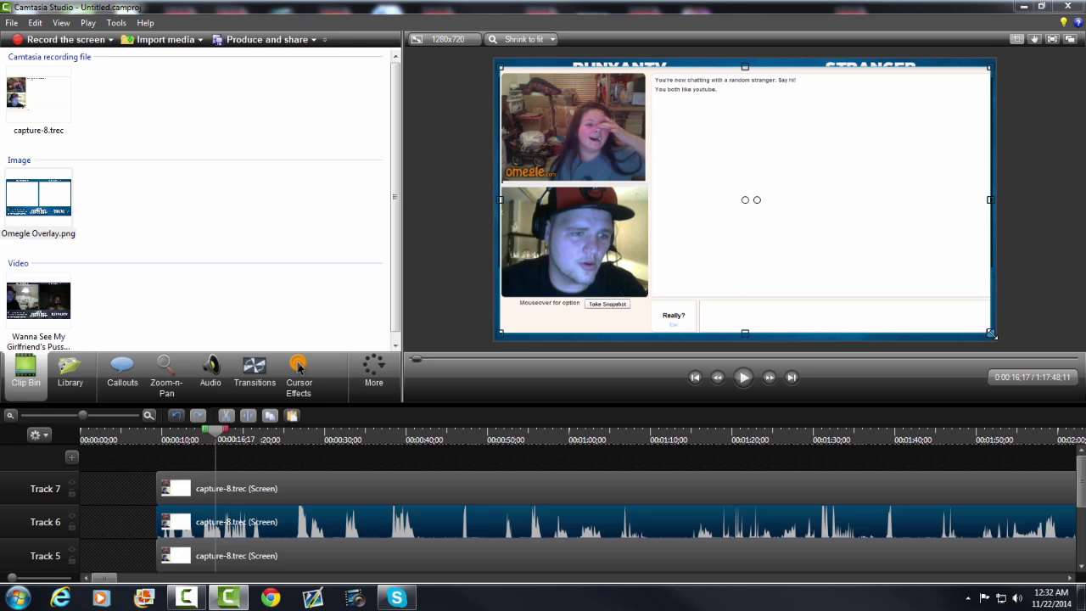
{"action": "left_click_drag", "start_coordinate": [990, 332], "coordinate": [645, 182]}
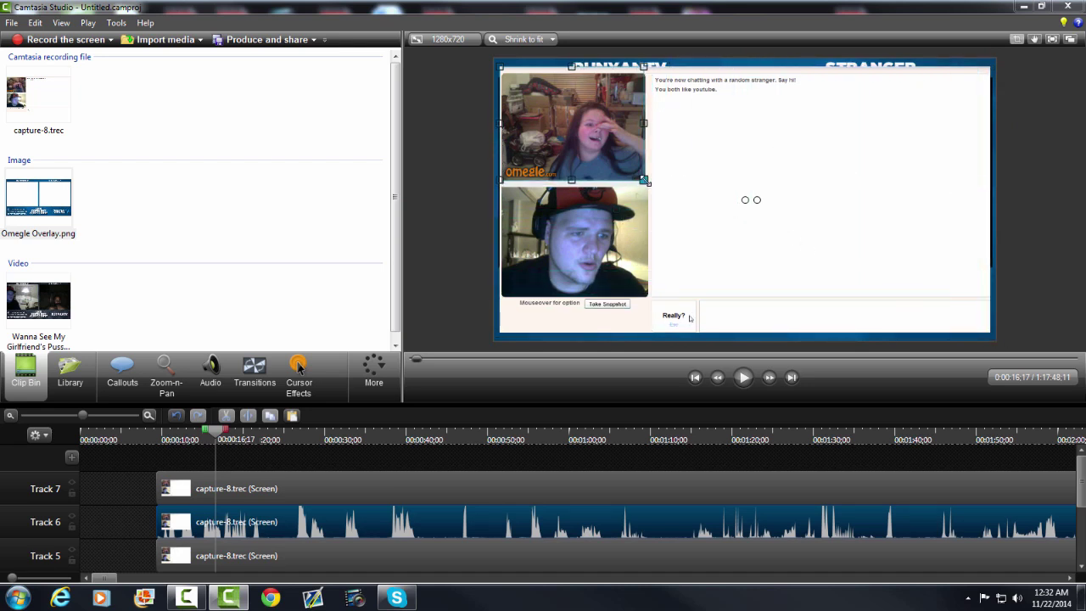
{"action": "left_click_drag", "start_coordinate": [498, 124], "coordinate": [503, 123]}
{"action": "left_click_drag", "start_coordinate": [574, 67], "coordinate": [573, 74]}
{"action": "left_click_drag", "start_coordinate": [653, 113], "coordinate": [882, 176]}
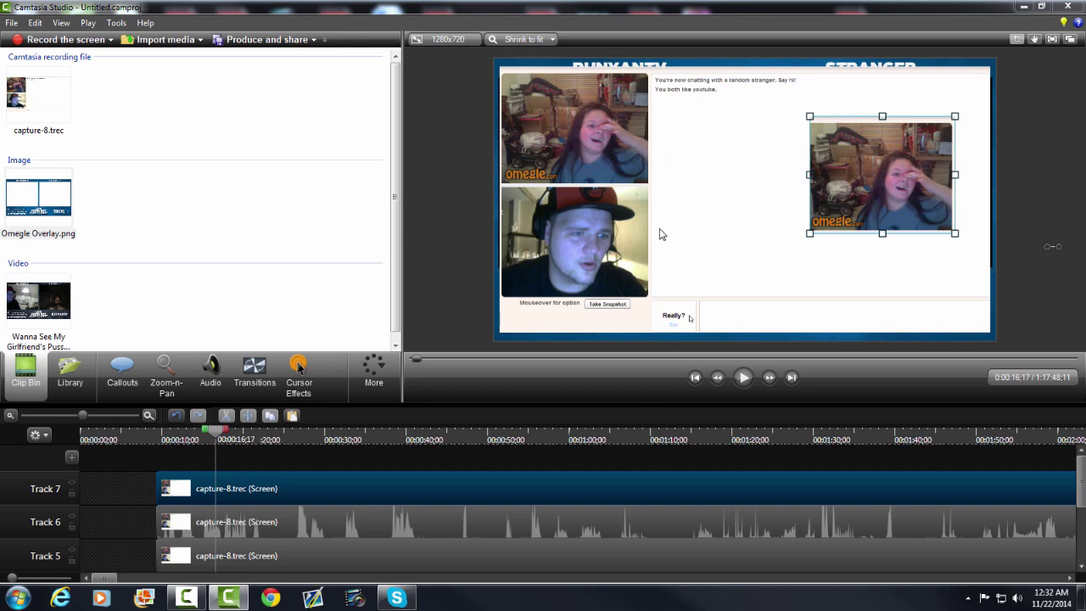
Shrink and crop the full capture to the host's webcam in the left panel; move the stranger cam into STRANGER.
{"action": "left_click", "coordinate": [695, 197]}
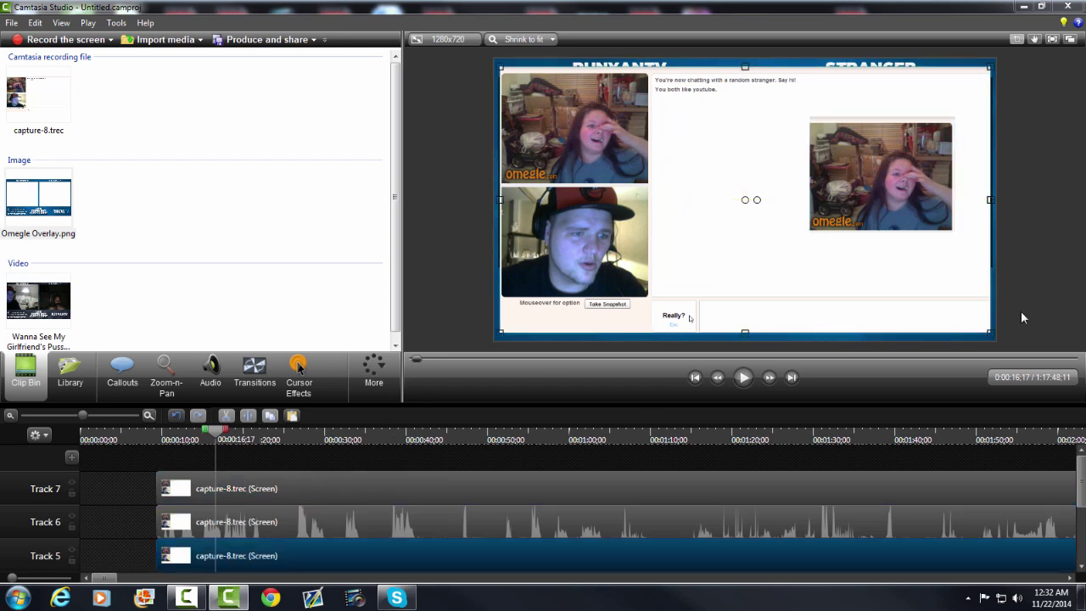
{"action": "left_click_drag", "start_coordinate": [989, 332], "coordinate": [645, 292]}
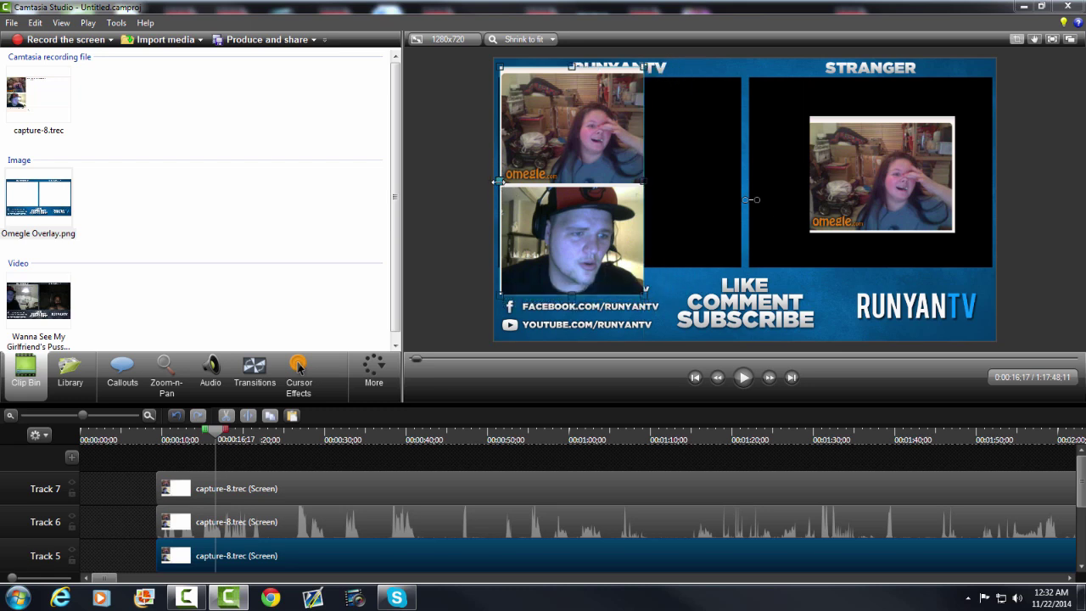
{"action": "left_click_drag", "start_coordinate": [500, 182], "coordinate": [503, 181]}
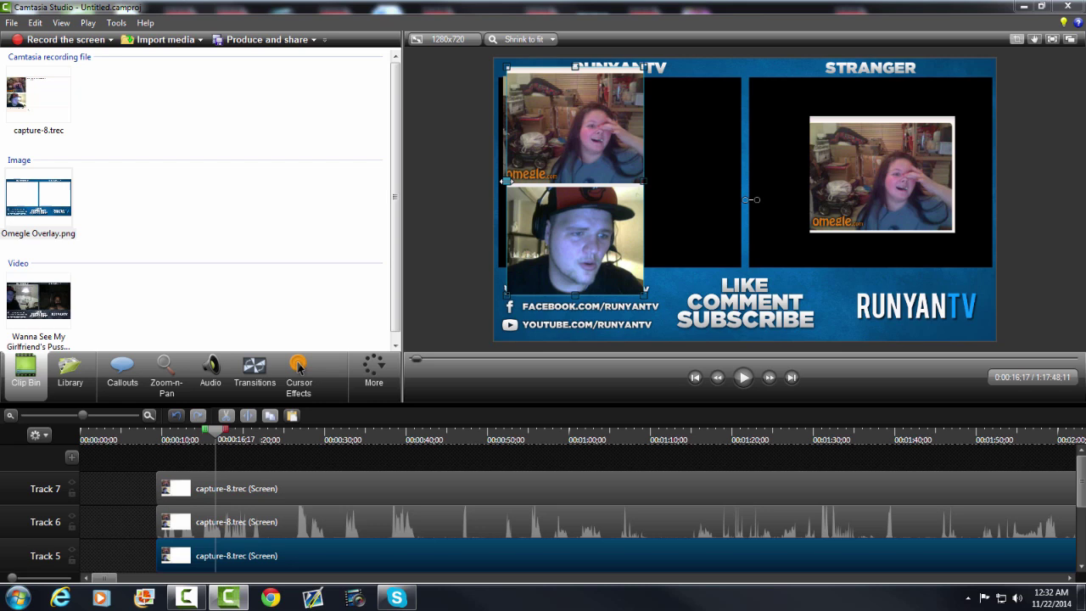
{"action": "left_click_drag", "start_coordinate": [575, 66], "coordinate": [567, 189]}
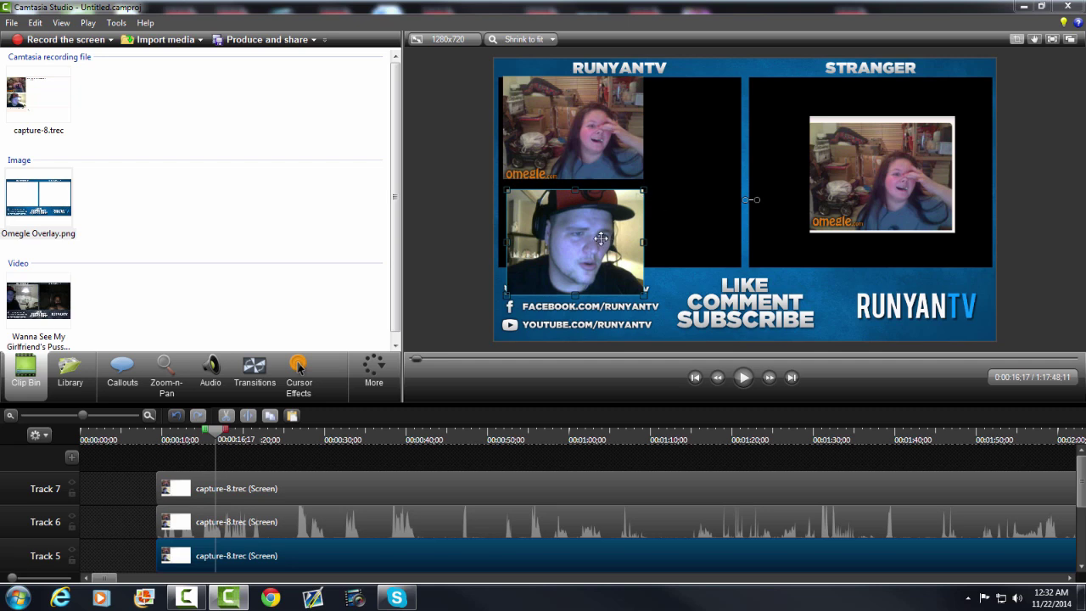
{"action": "left_click_drag", "start_coordinate": [624, 239], "coordinate": [647, 153]}
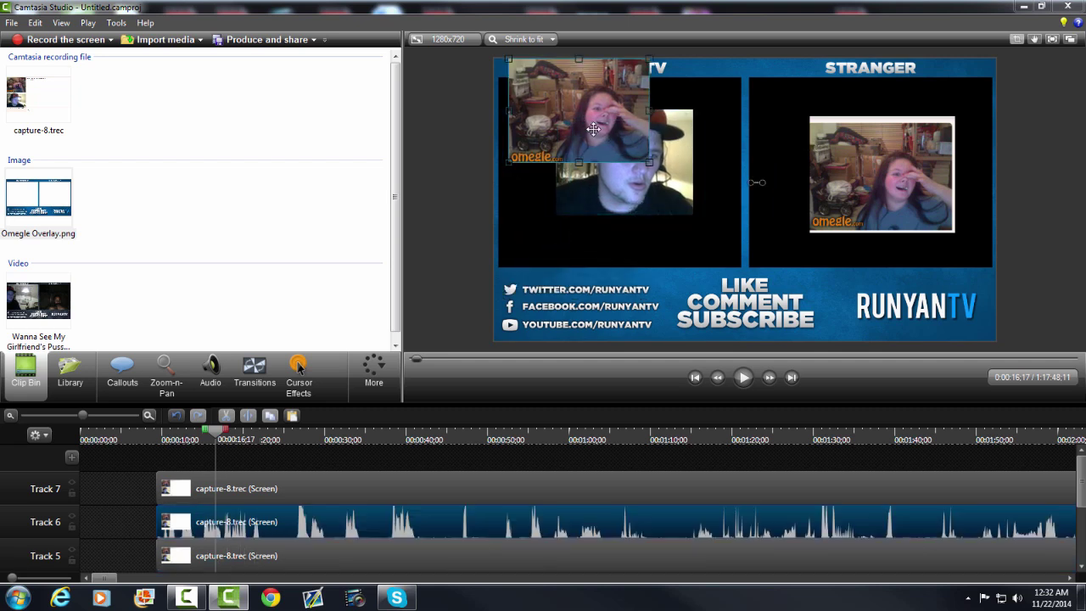
{"action": "left_click", "coordinate": [630, 188]}
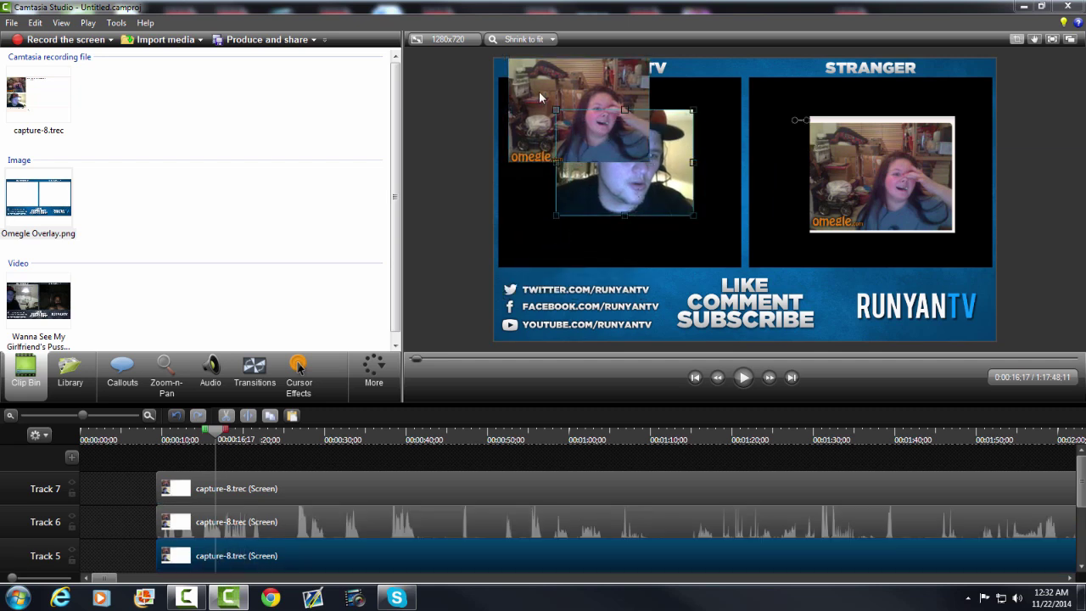
{"action": "left_click_drag", "start_coordinate": [538, 91], "coordinate": [832, 113]}
Crop the Track 7 capture copy to just the chat text box and place it bottom-right.
{"action": "left_click", "coordinate": [845, 224]}
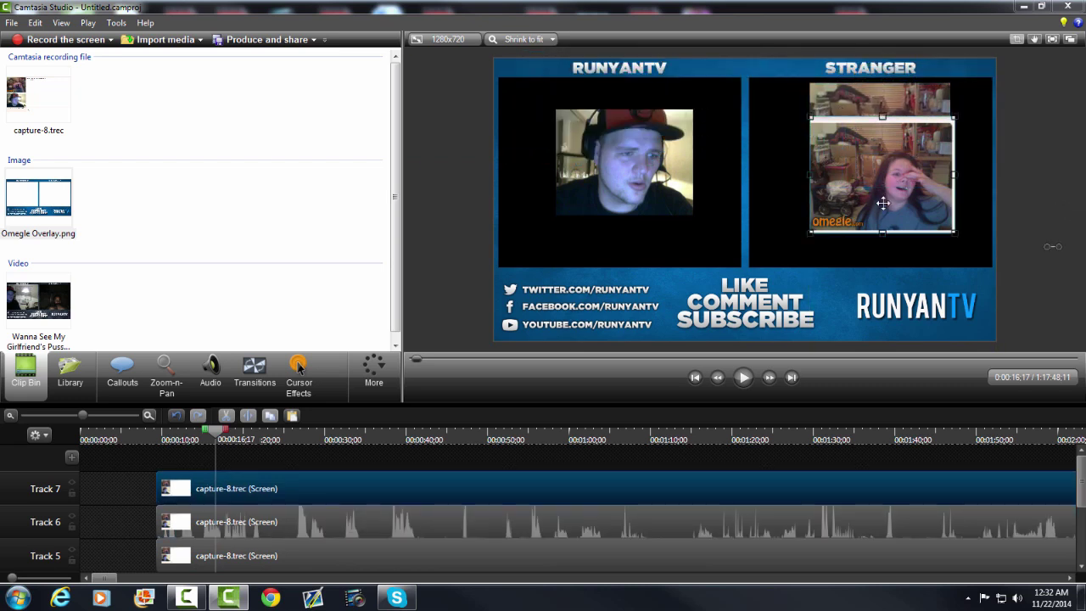
{"action": "left_click_drag", "start_coordinate": [883, 202], "coordinate": [615, 247]}
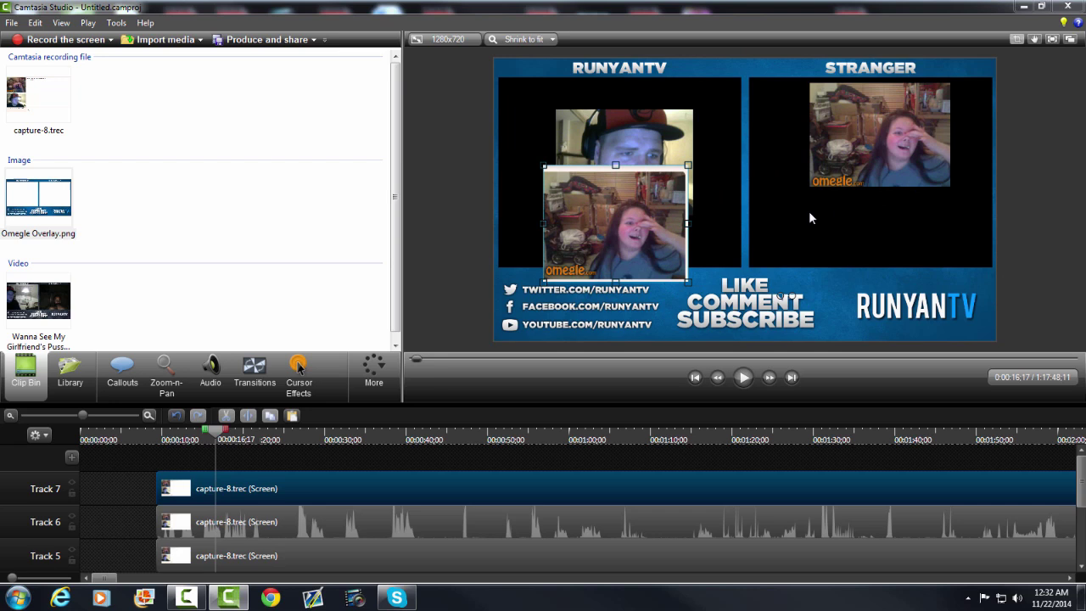
{"action": "left_click_drag", "start_coordinate": [686, 225], "coordinate": [880, 224]}
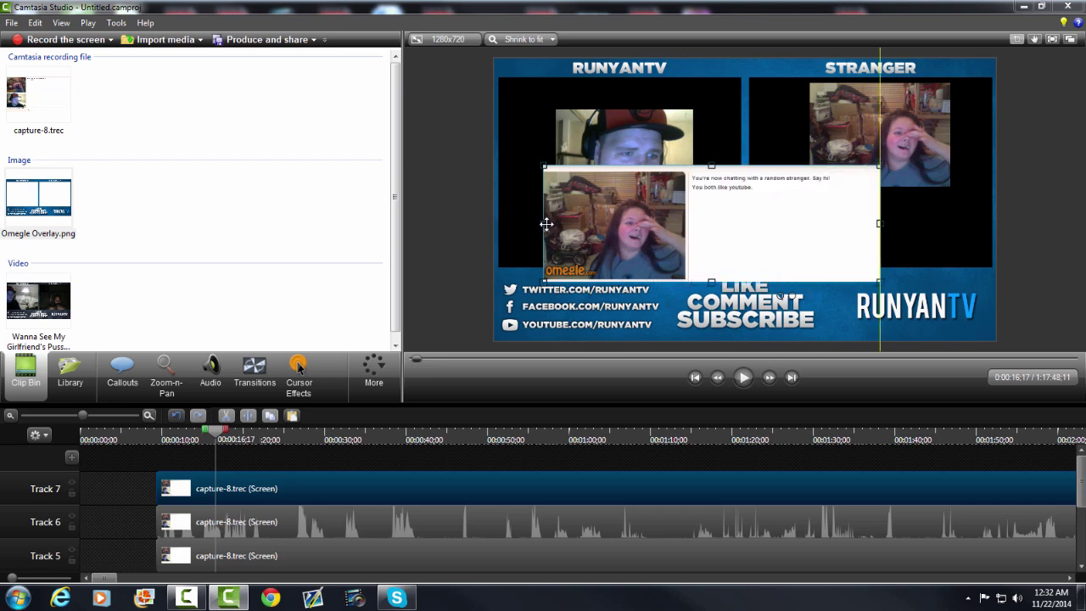
{"action": "left_click_drag", "start_coordinate": [539, 223], "coordinate": [688, 223]}
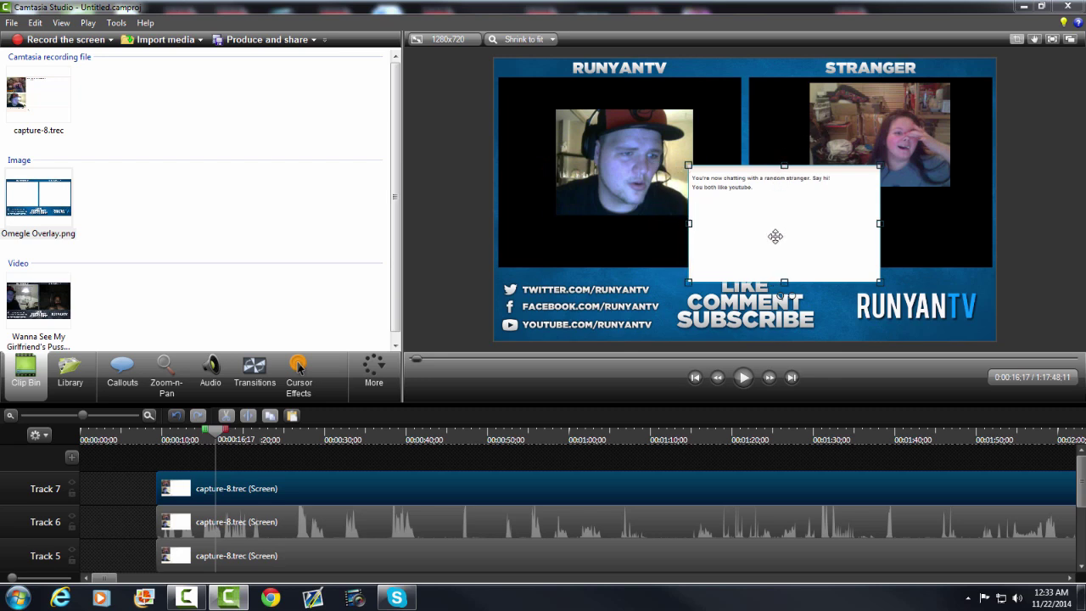
{"action": "left_click_drag", "start_coordinate": [784, 166], "coordinate": [784, 173]}
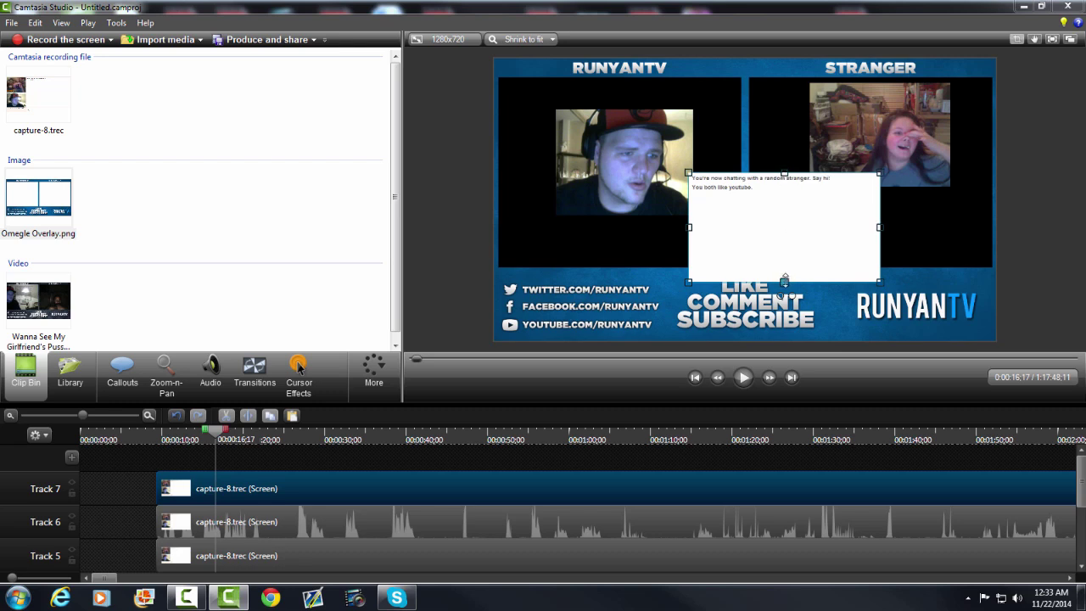
{"action": "left_click_drag", "start_coordinate": [784, 281], "coordinate": [925, 318]}
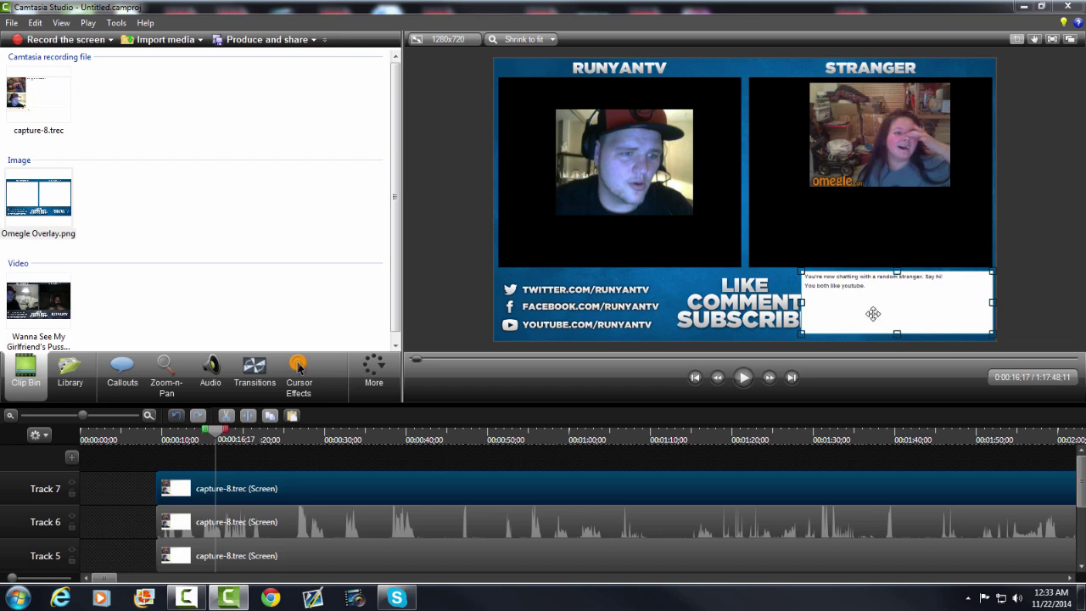
Enlarge the host's webcam clip to fill the left panel.
{"action": "left_click", "coordinate": [582, 148]}
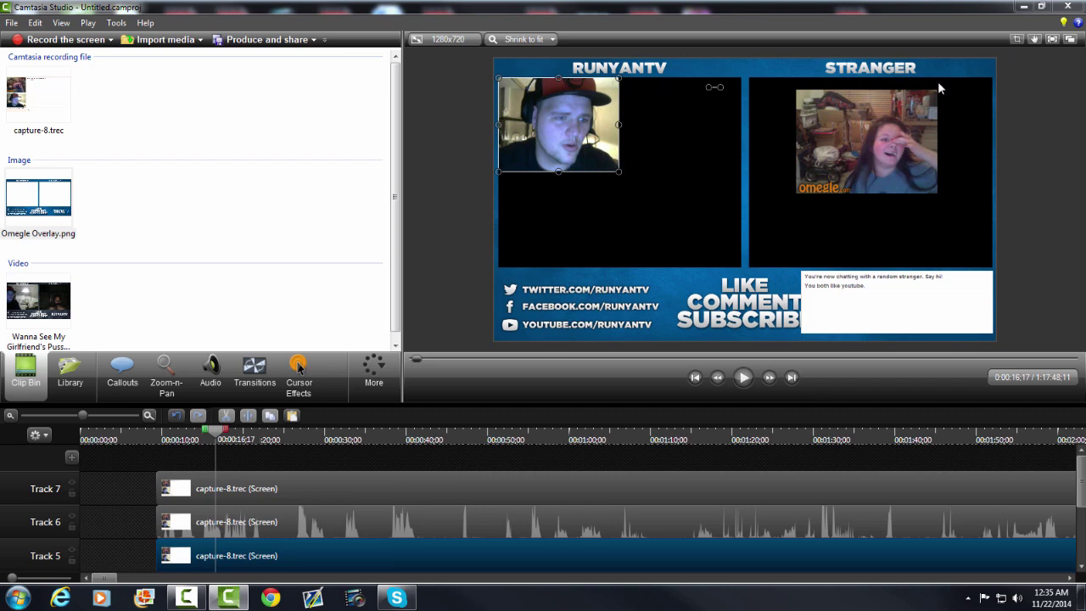
{"action": "left_click", "coordinate": [1016, 40]}
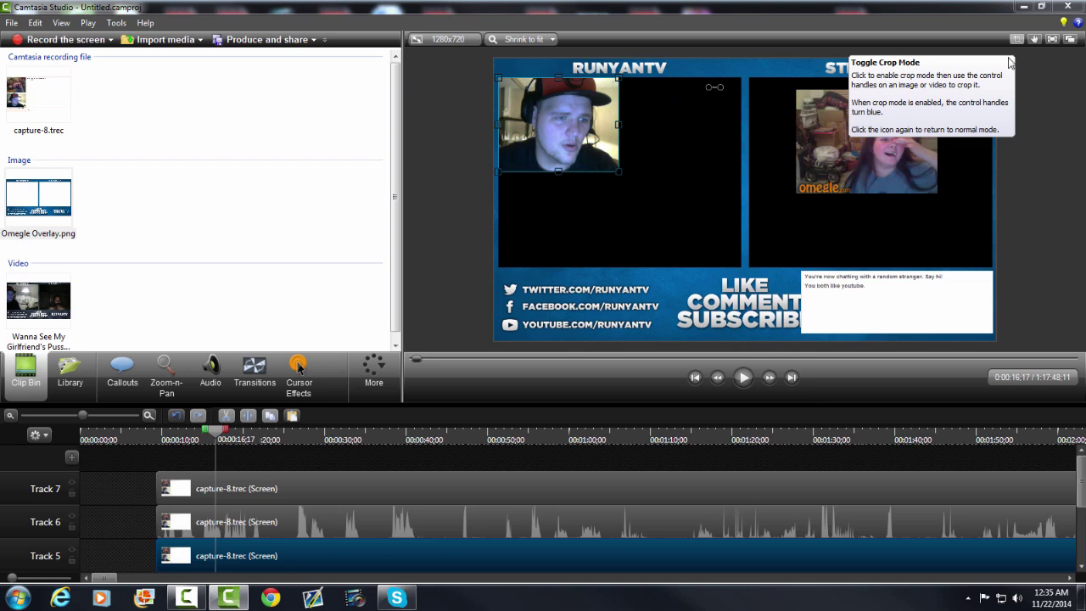
{"action": "left_click", "coordinate": [1017, 40]}
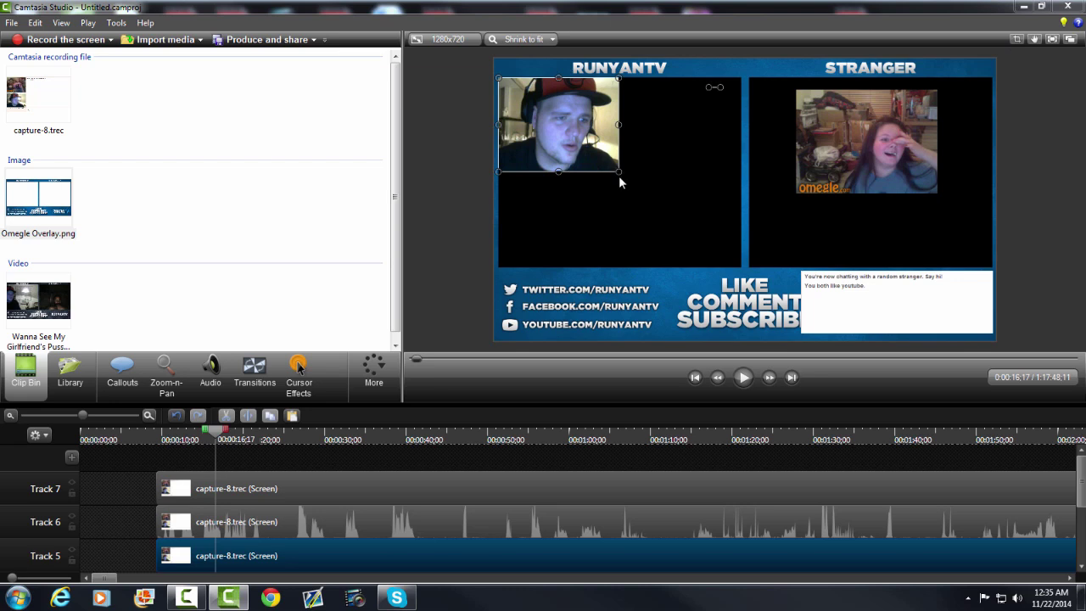
{"action": "left_click_drag", "start_coordinate": [618, 173], "coordinate": [691, 272]}
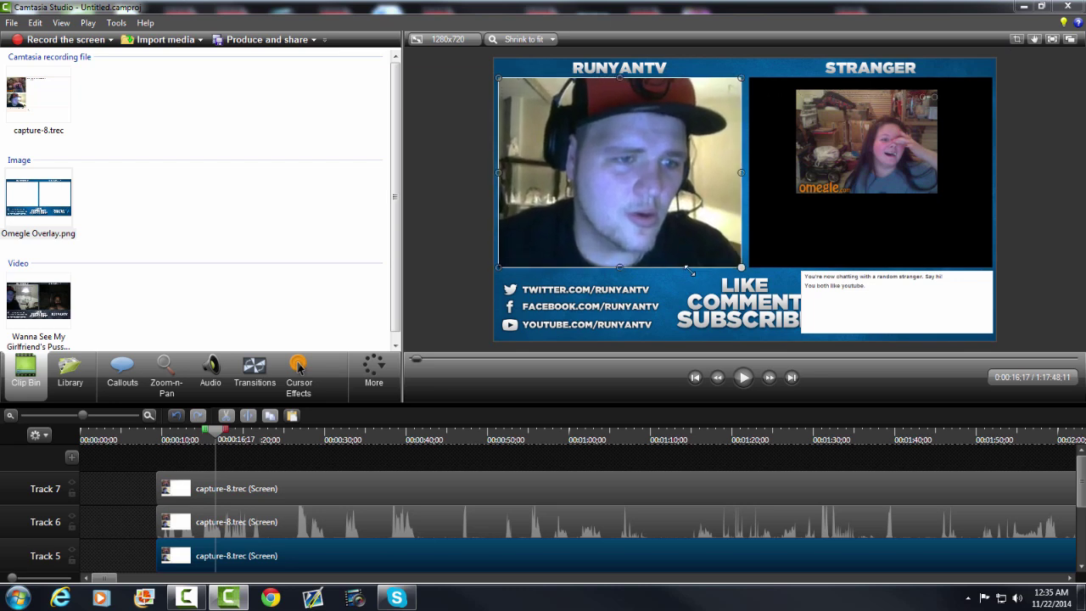
Move and resize the stranger's webcam to fill the STRANGER panel above the chat box.
{"action": "left_click", "coordinate": [852, 163]}
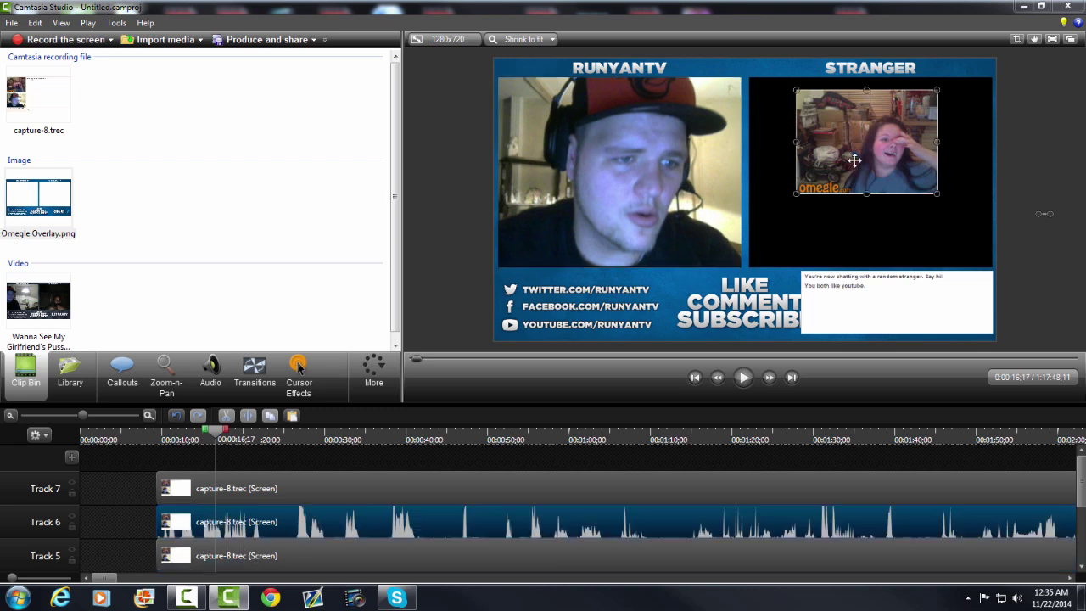
{"action": "left_click_drag", "start_coordinate": [890, 151], "coordinate": [844, 140]}
{"action": "left_click_drag", "start_coordinate": [888, 181], "coordinate": [872, 267]}
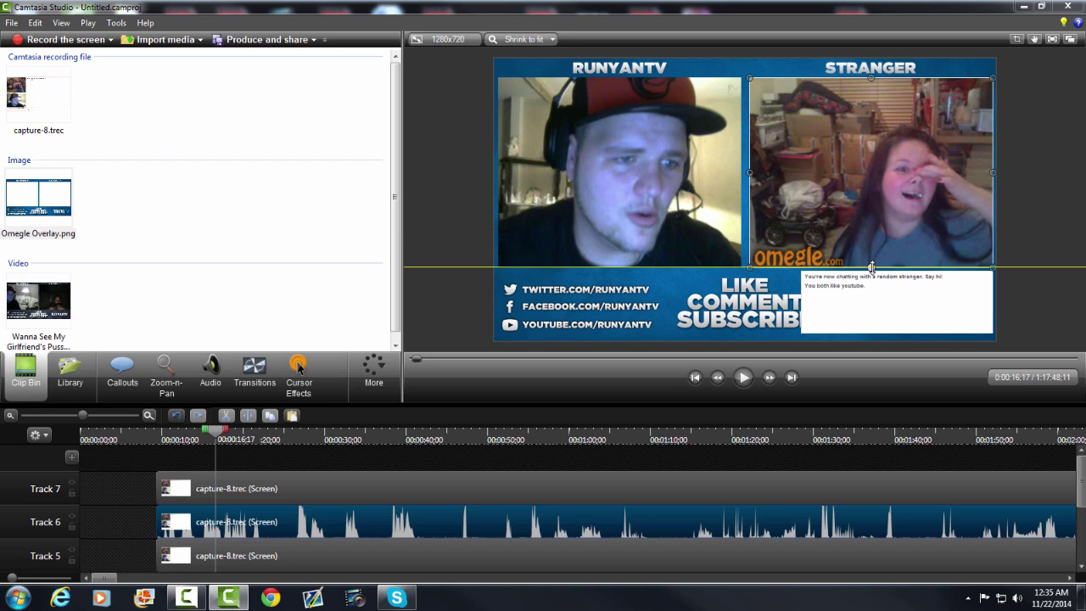
{"action": "left_click_drag", "start_coordinate": [871, 267], "coordinate": [871, 268]}
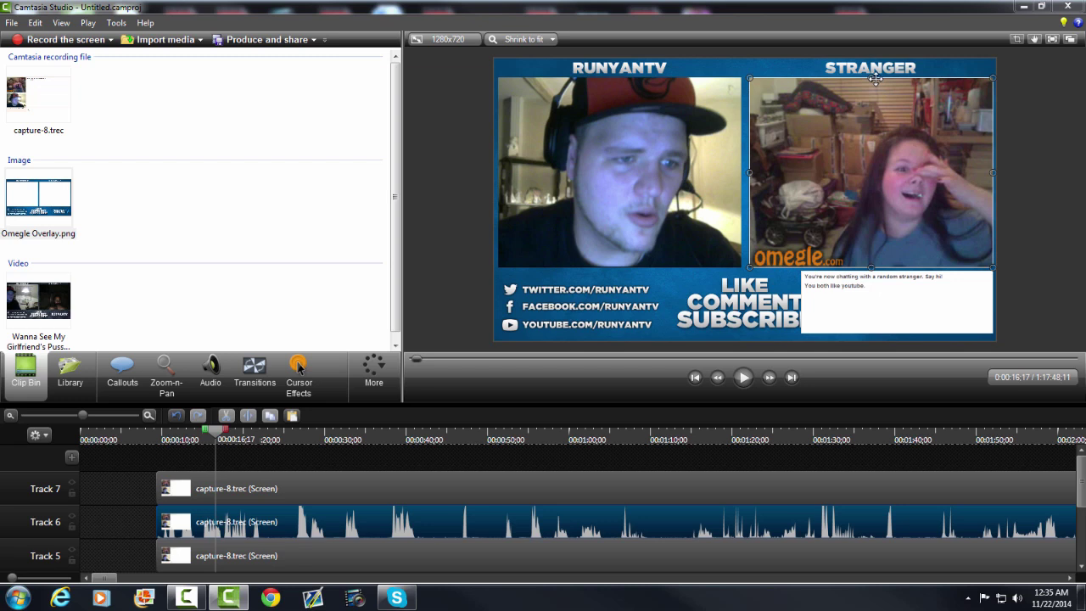
{"action": "left_click_drag", "start_coordinate": [869, 79], "coordinate": [870, 76]}
{"action": "left_click", "coordinate": [694, 320]}
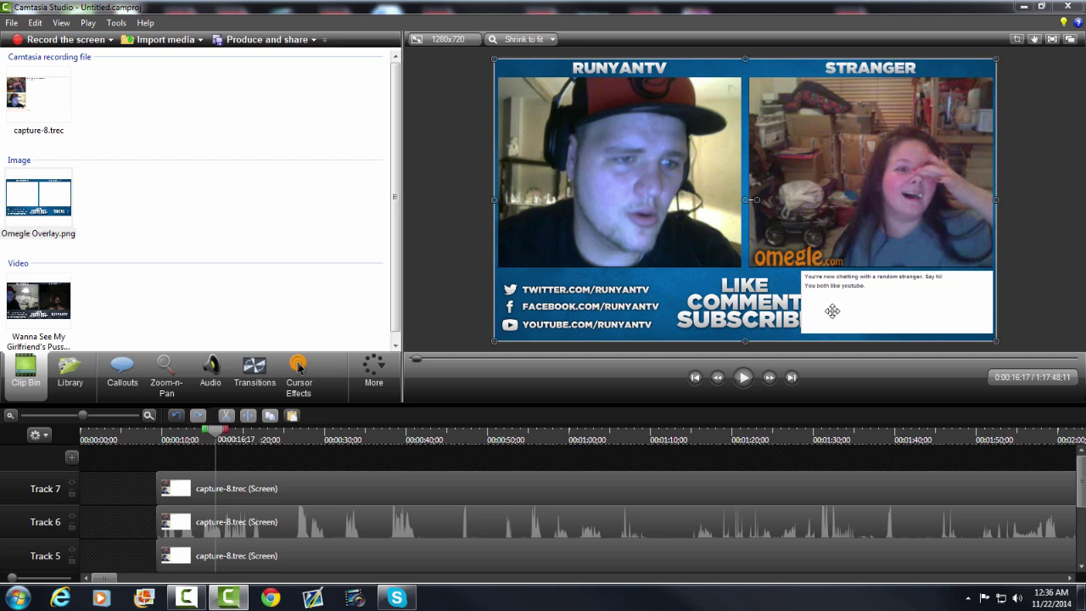
Cut the stretch of timeline starting around 16 seconds out of the recording.
{"action": "left_click", "coordinate": [215, 435]}
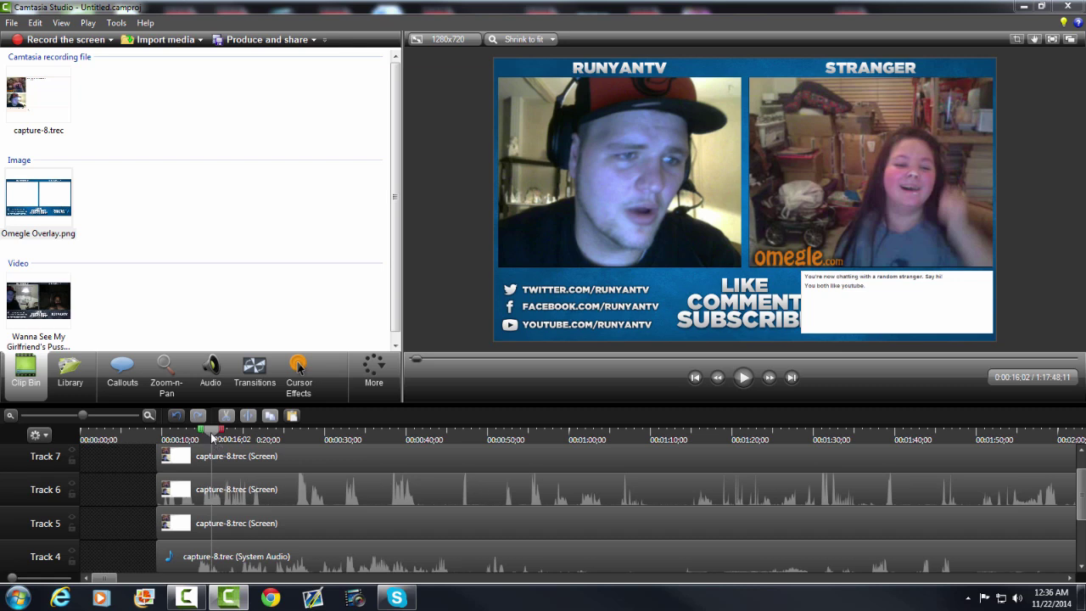
{"action": "left_click_drag", "start_coordinate": [211, 432], "coordinate": [368, 431]}
{"action": "scroll", "coordinate": [296, 496], "scroll_direction": "up", "scroll_amount": 1}
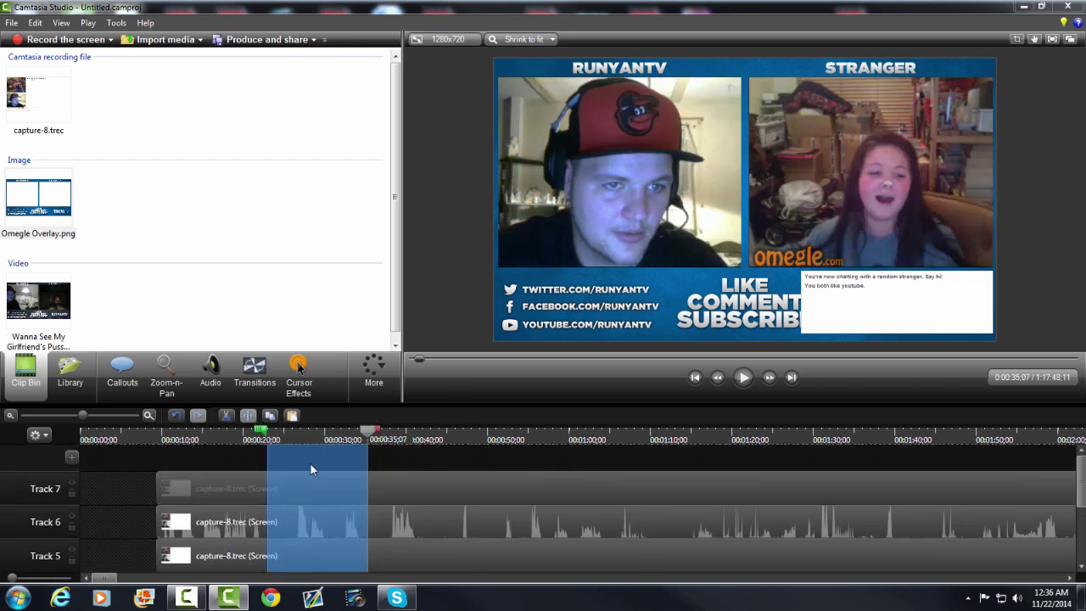
{"action": "right_click", "coordinate": [312, 458]}
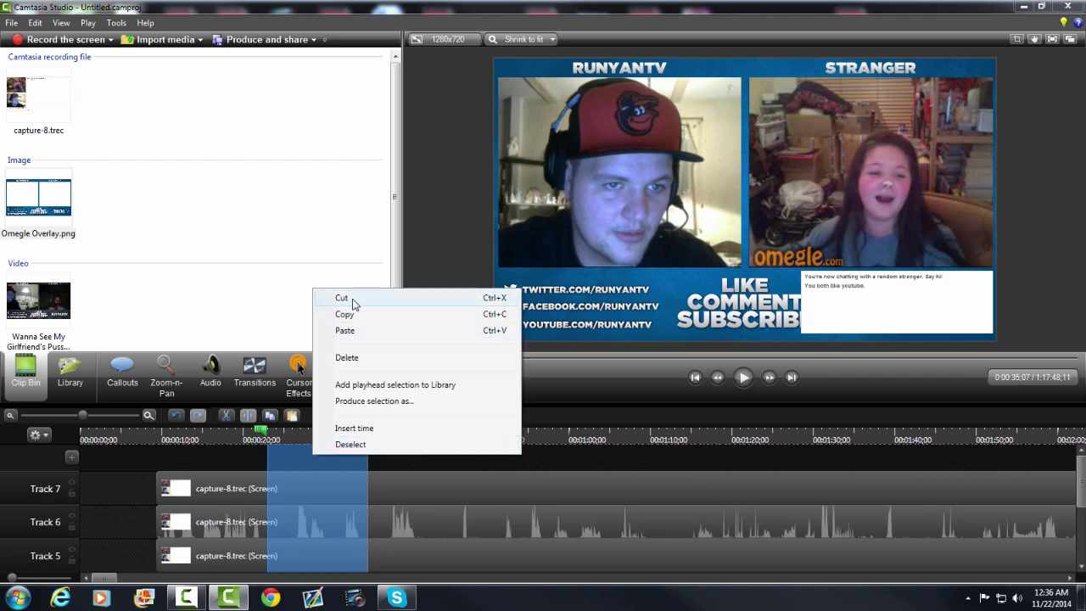
{"action": "left_click", "coordinate": [302, 536]}
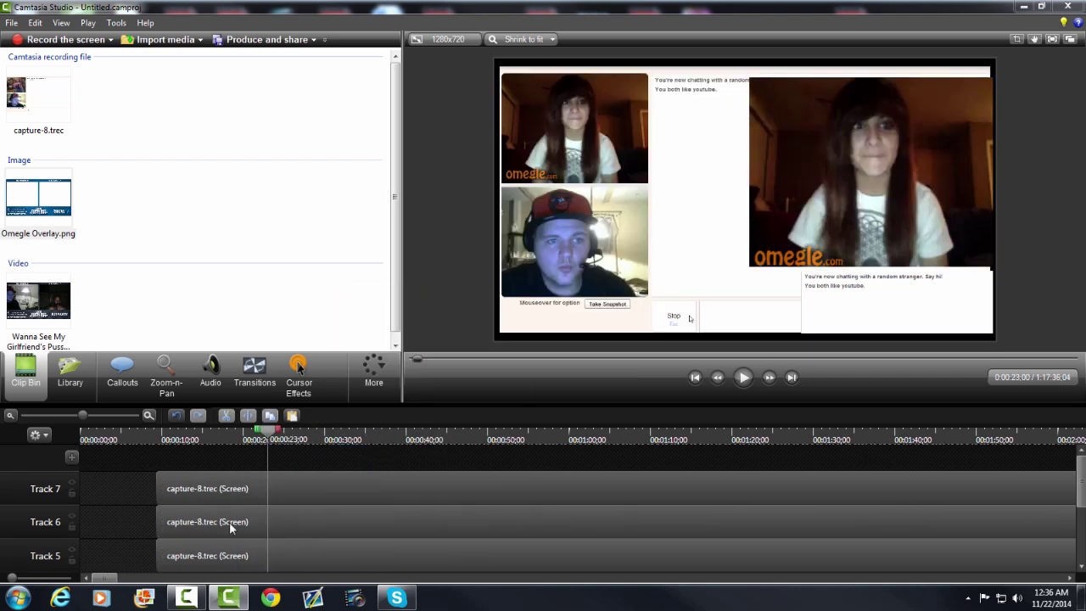
Shift the Track 5–7 clips later and paste the cut stretch at 0:05:15.
{"action": "left_click", "coordinate": [131, 487]}
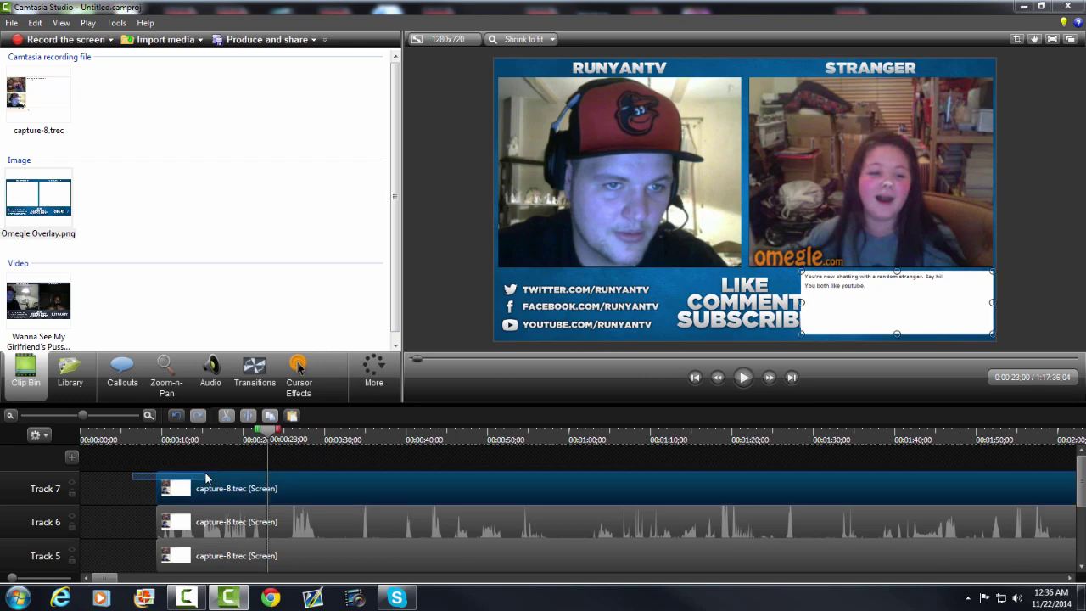
{"action": "key", "text": "ctrl+a"}
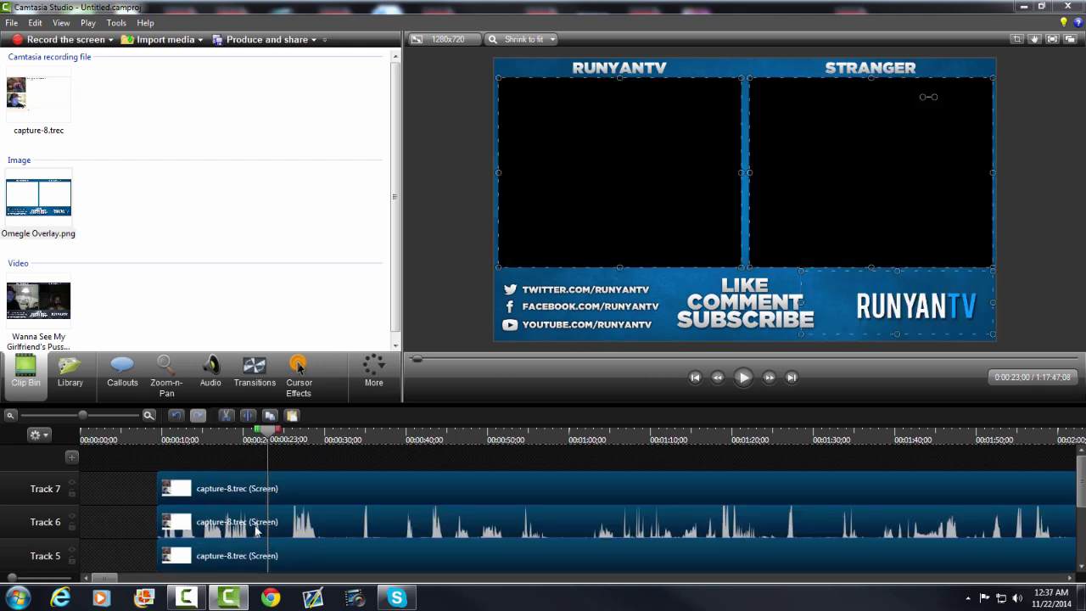
{"action": "left_click_drag", "start_coordinate": [248, 530], "coordinate": [371, 530]}
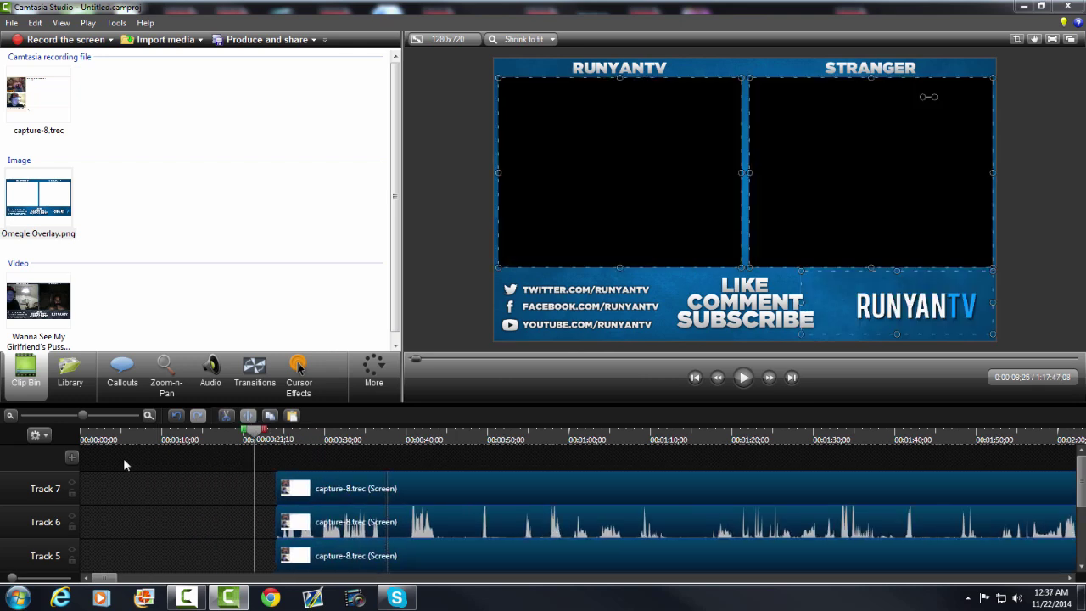
{"action": "left_click", "coordinate": [125, 458]}
{"action": "right_click", "coordinate": [178, 492]}
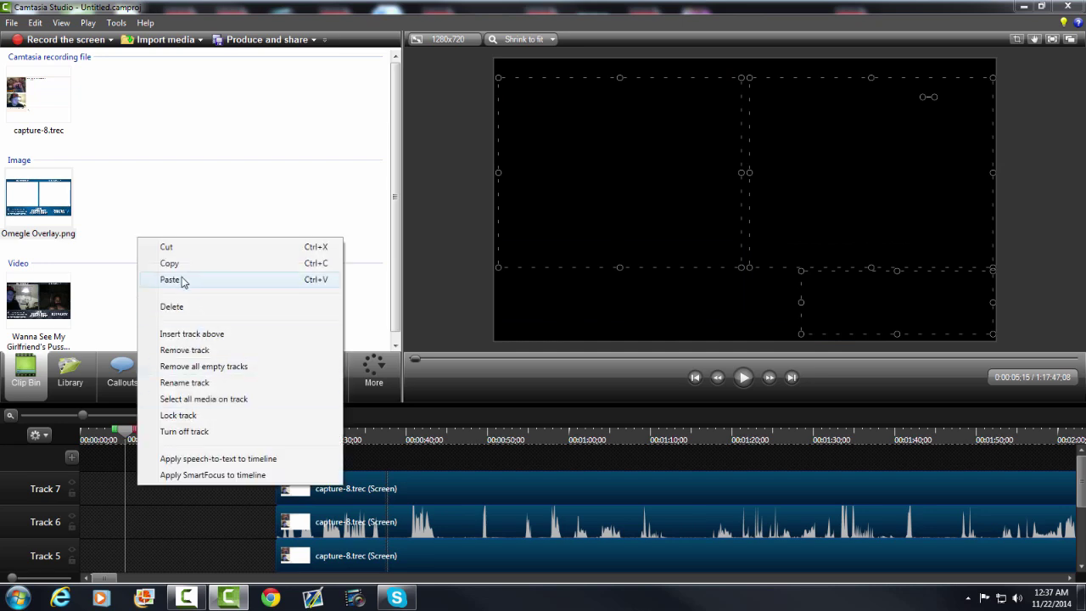
{"action": "left_click", "coordinate": [189, 279]}
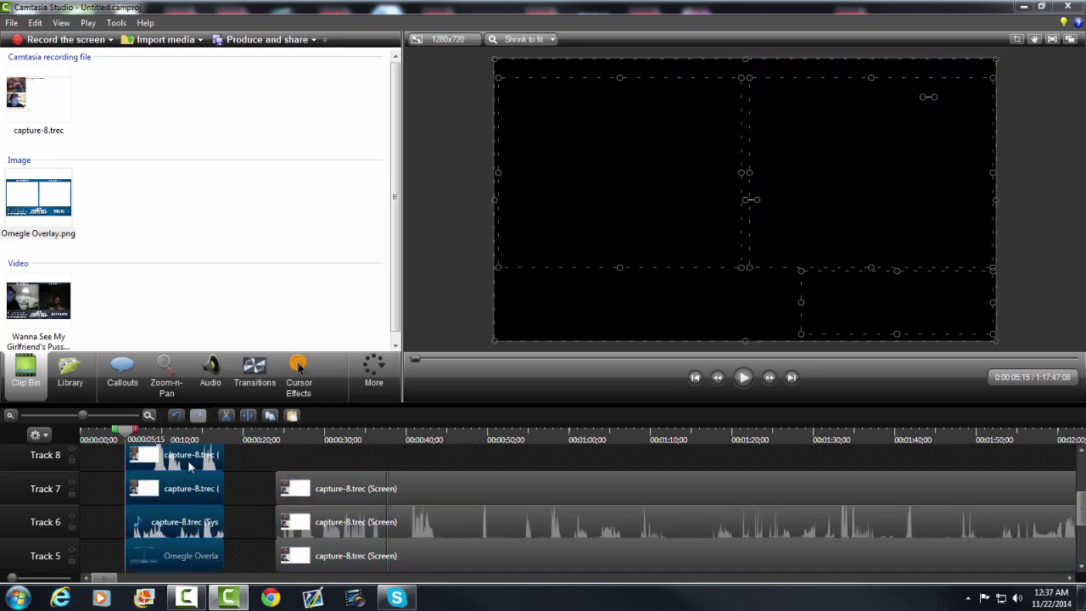
{"action": "scroll", "coordinate": [209, 515], "scroll_direction": "up", "scroll_amount": 3}
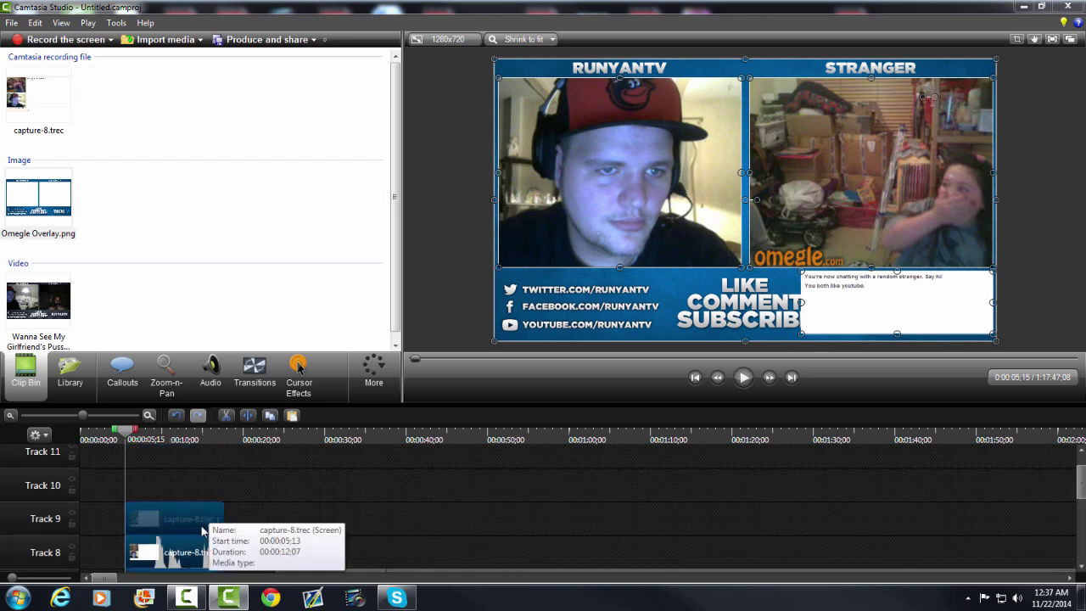
{"action": "scroll", "coordinate": [206, 516], "scroll_direction": "down", "scroll_amount": 3}
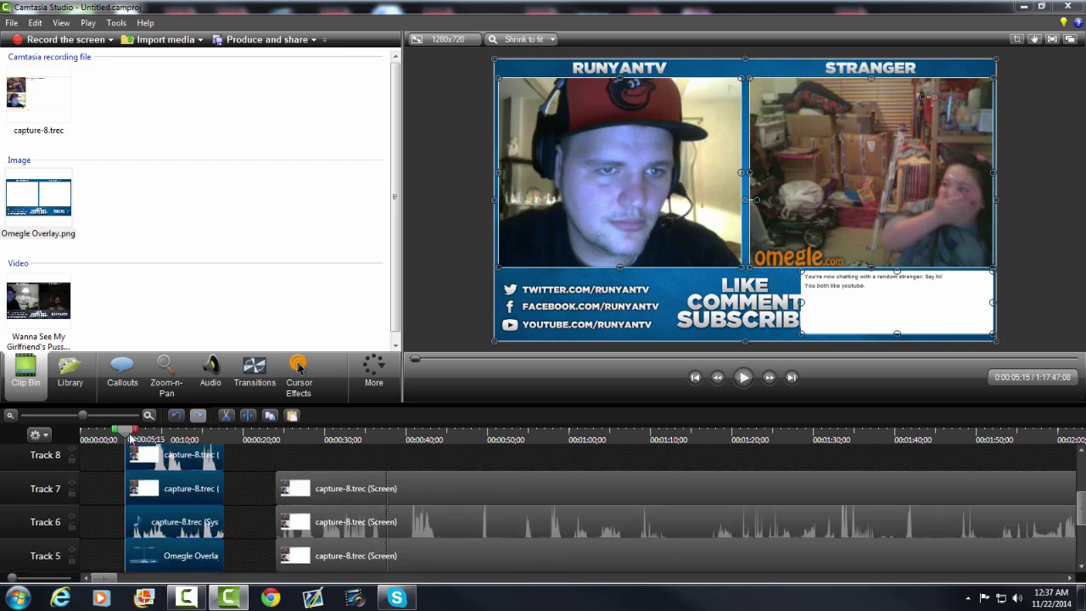